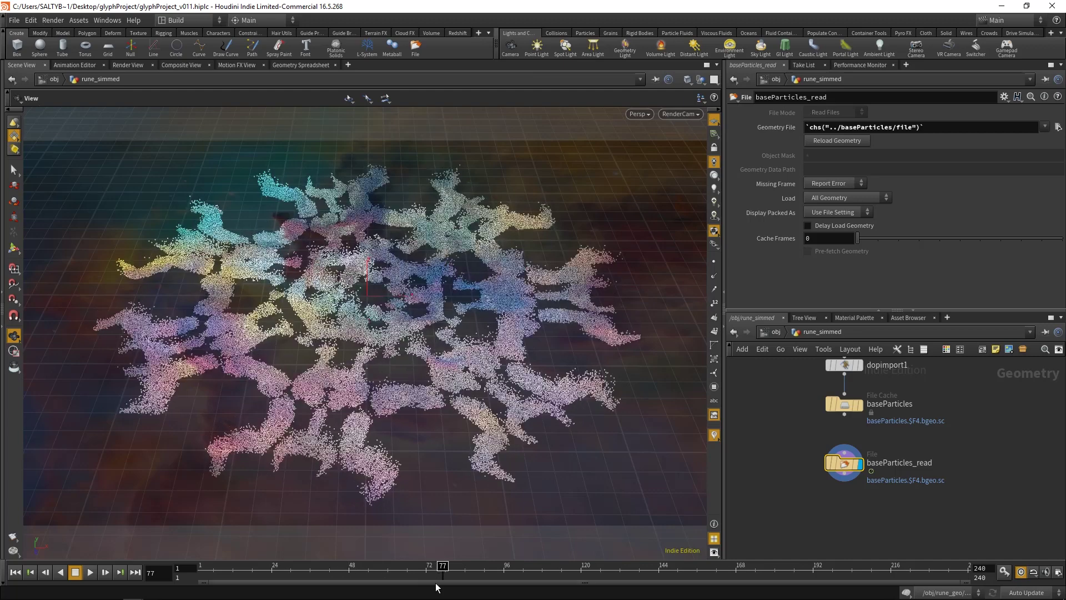
Turn on the display of the rune_simmed object at the object level and render the scene with mantra_ipr.
left_click(771, 331)
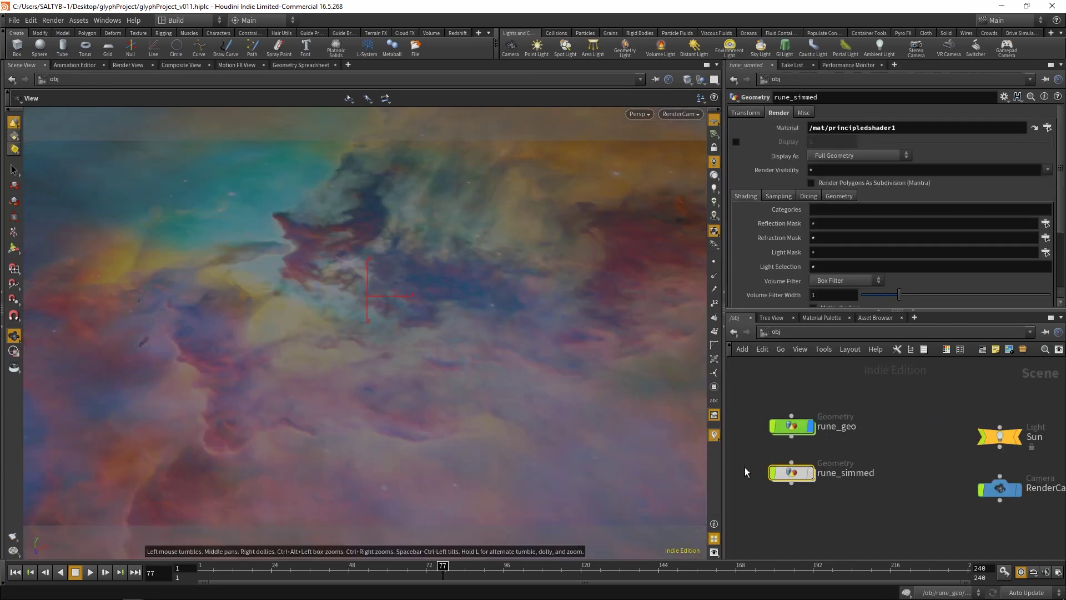
left_click(810, 472)
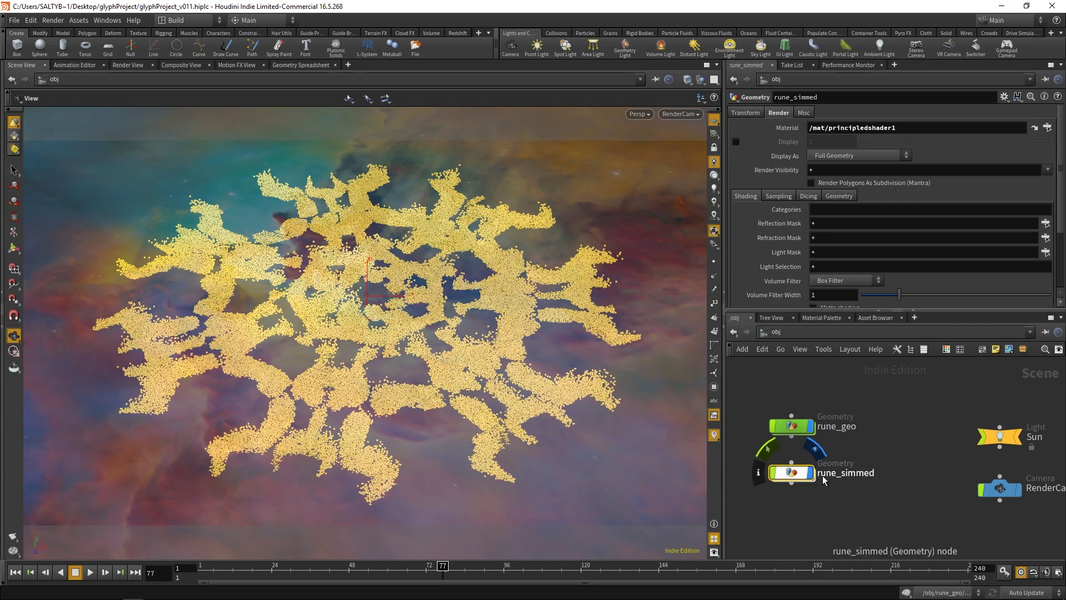
left_click(128, 65)
left_click(35, 79)
left_click(255, 358)
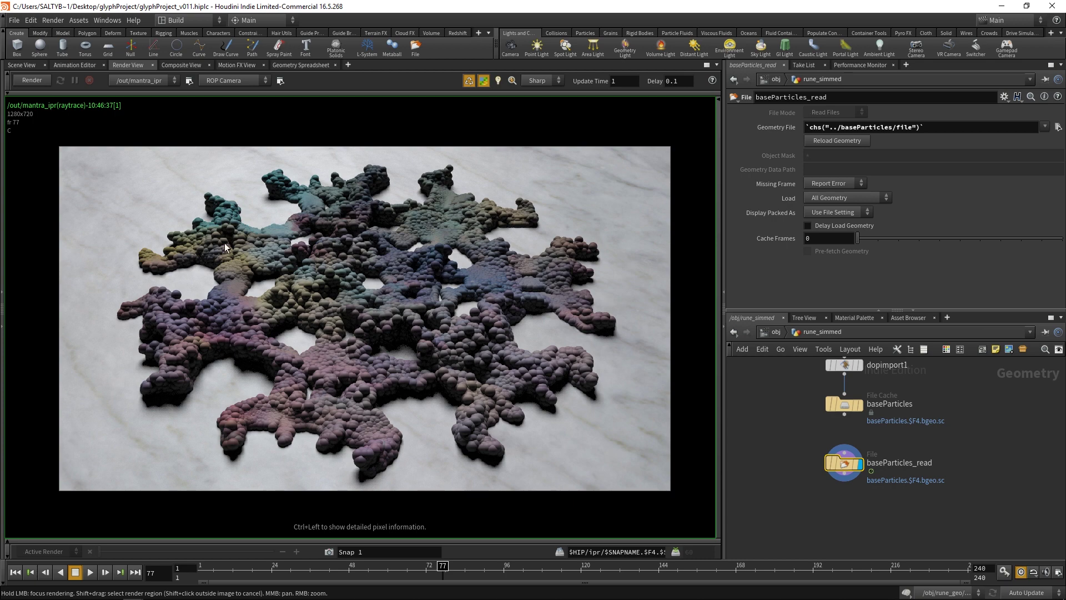
Compare the simulated particles in the viewport with their rendered image.
left_click(21, 65)
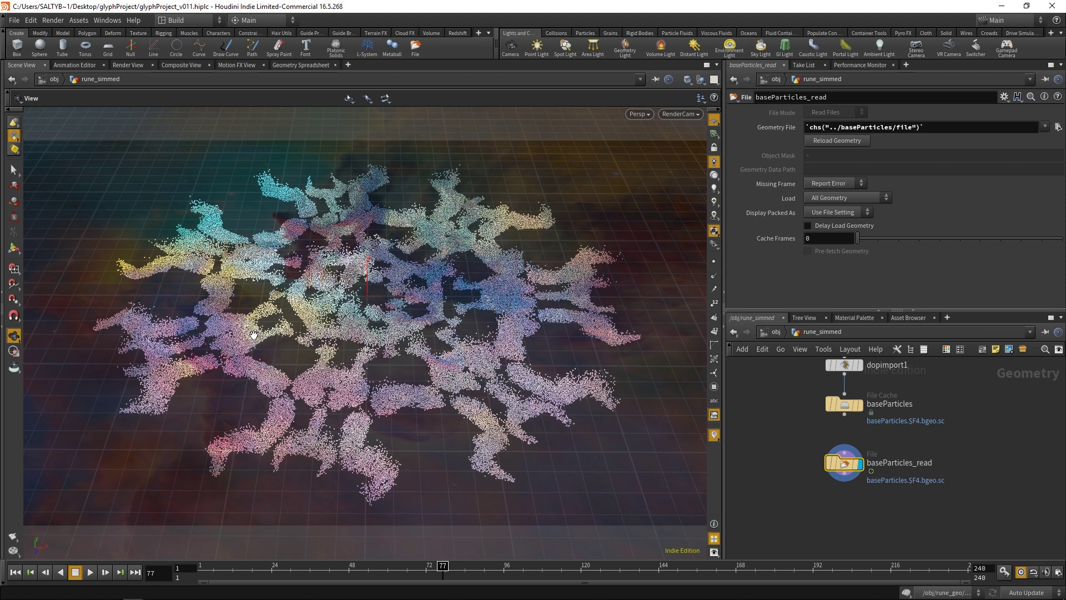
left_click(125, 65)
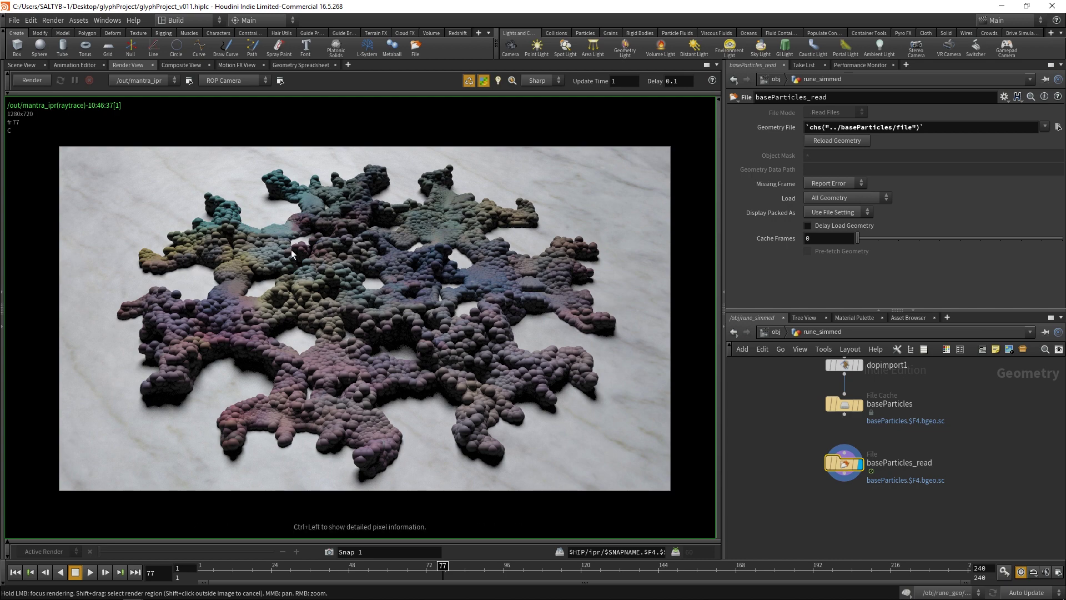
left_click(21, 65)
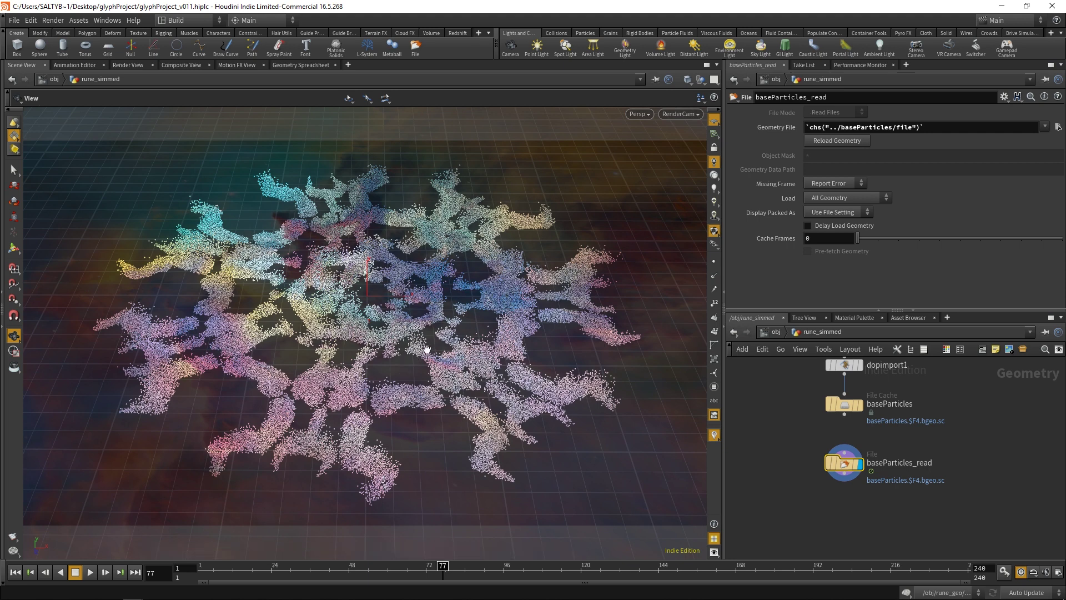
Add a Principled Shader in an empty area of the mat network.
left_click(774, 335)
left_click(775, 333)
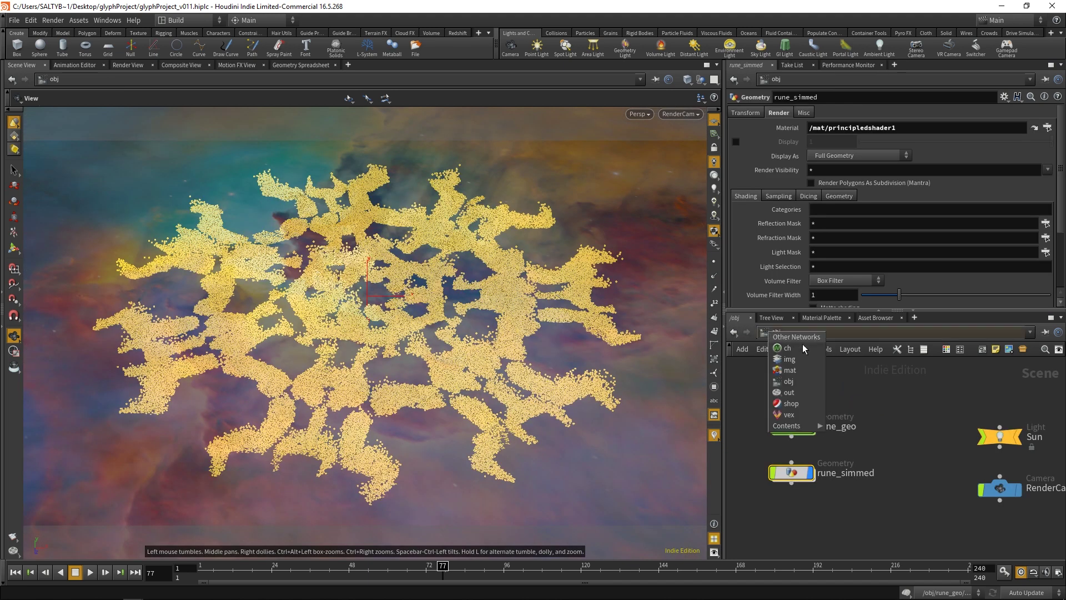
left_click(803, 371)
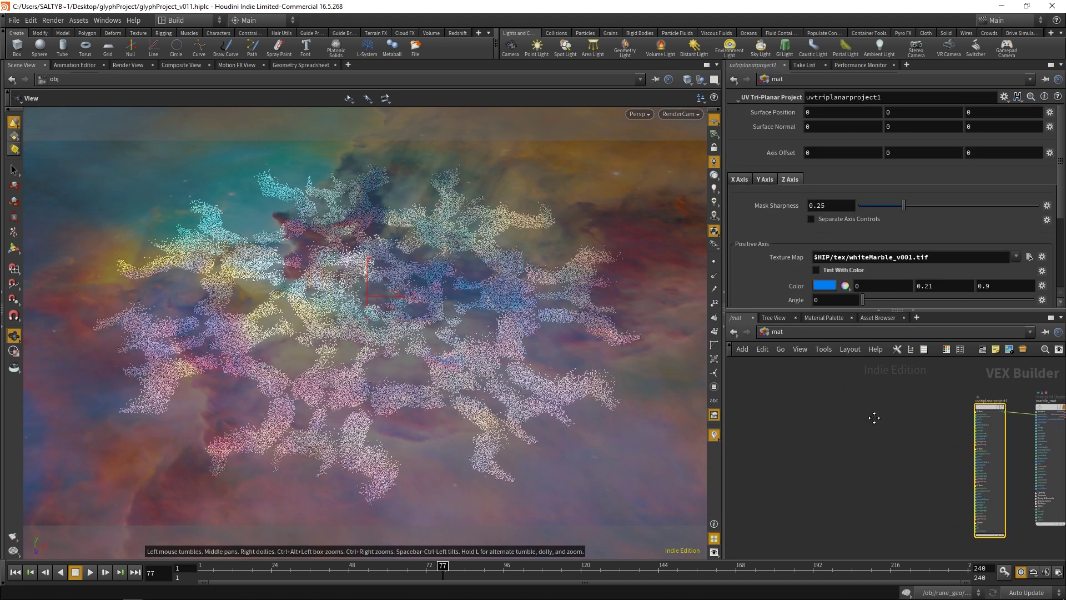
key("Tab")
type("princ")
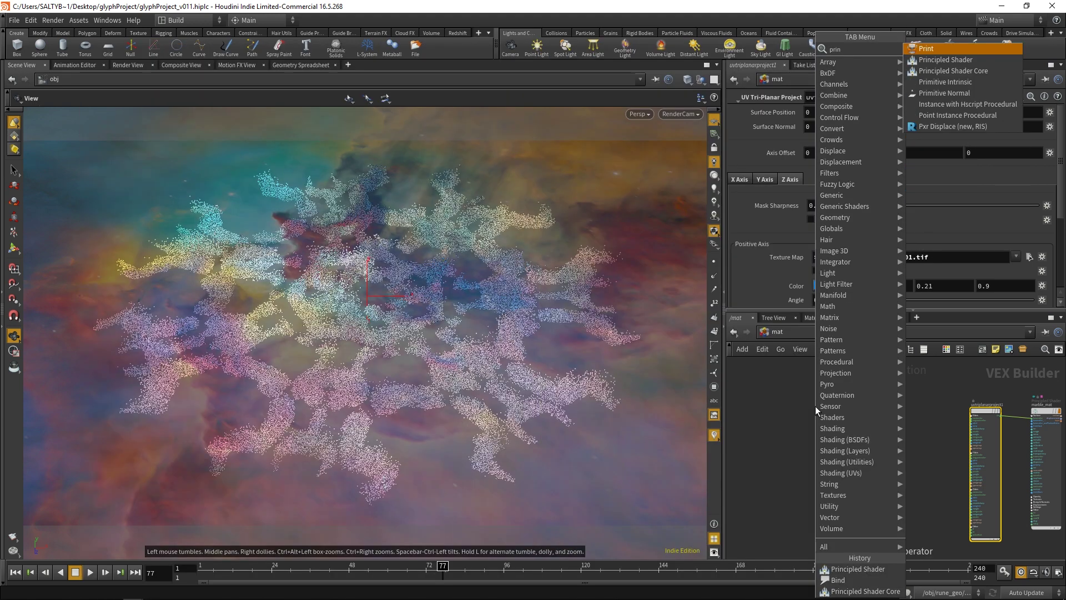
key("Return")
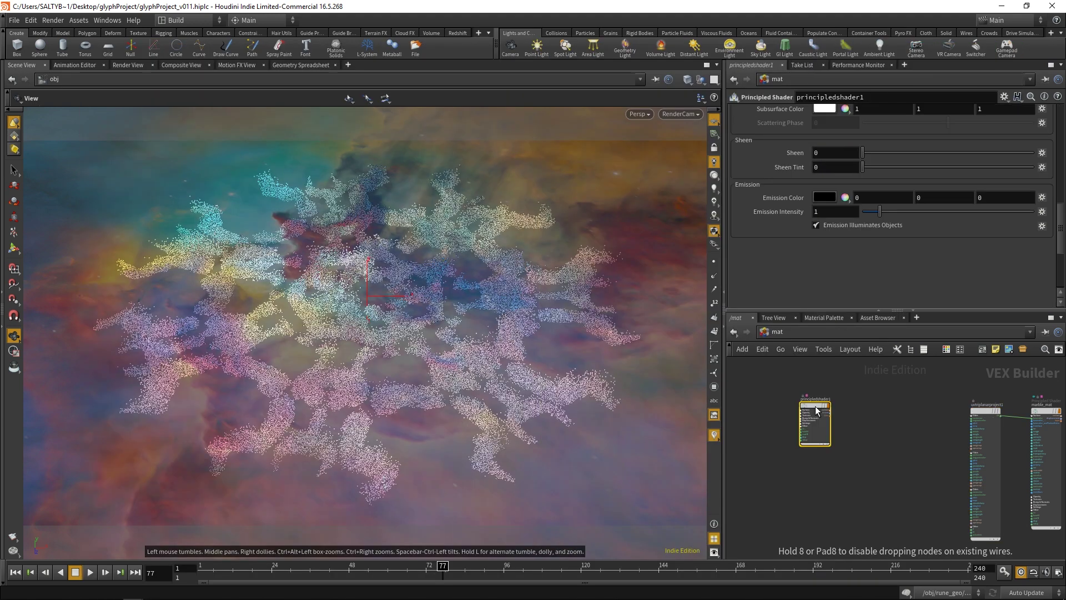
Rename the new Principled Shader to particles_mat.
left_click(816, 414)
right_click_drag(857, 424, 922, 421)
middle_click_drag(850, 435, 951, 431)
right_click_drag(951, 430, 976, 429)
left_click(872, 406)
left_click(927, 405)
key("ctrl+a")
type("pa")
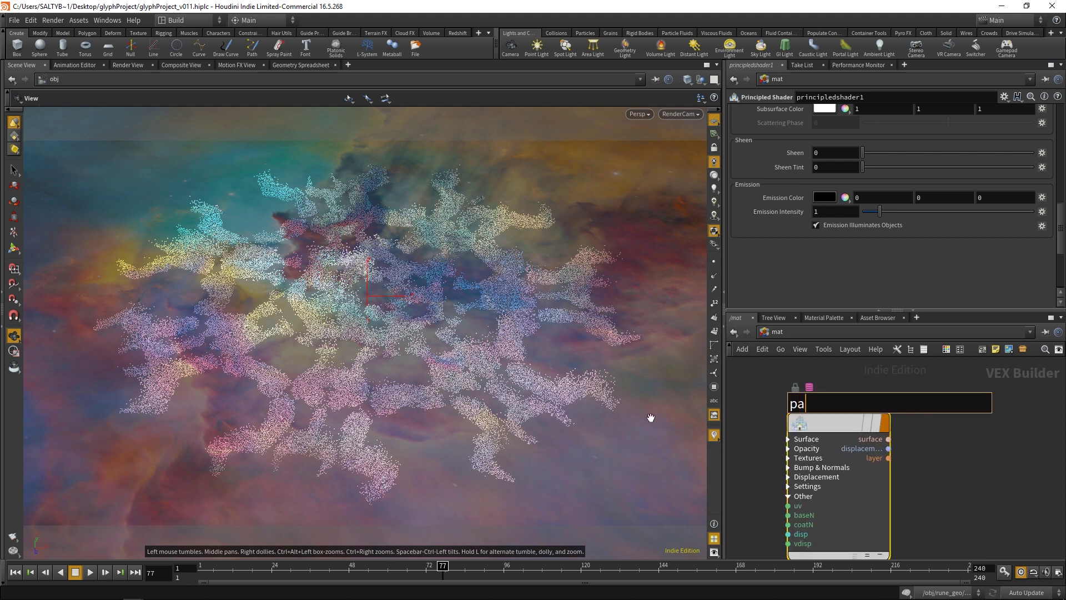
type("rticles_mat")
key("Return")
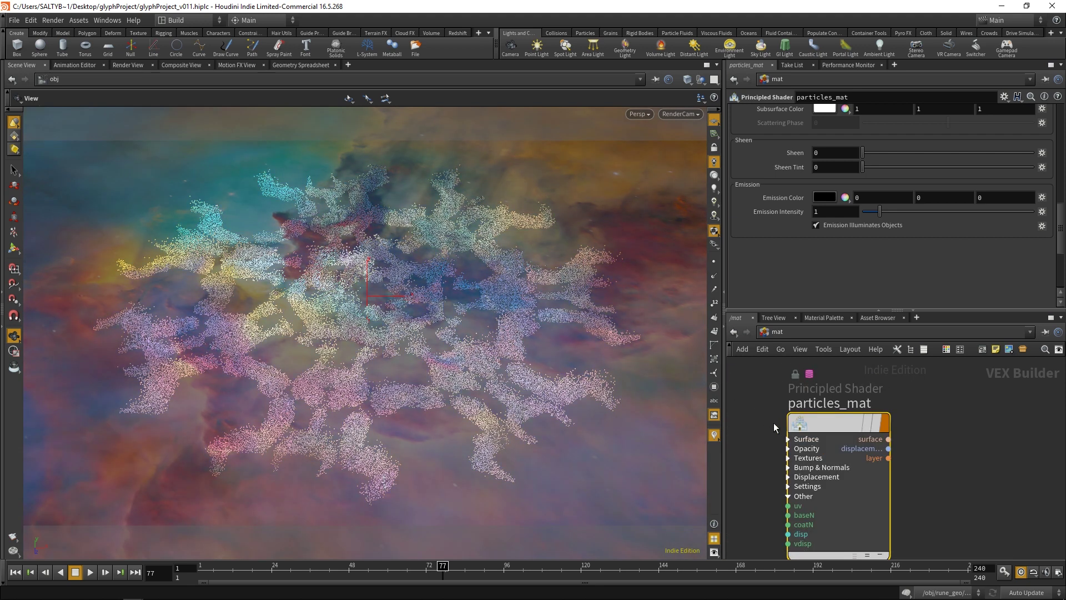
Examine the updating mantra_ipr render of the particles on the marble ground.
left_click(138, 66)
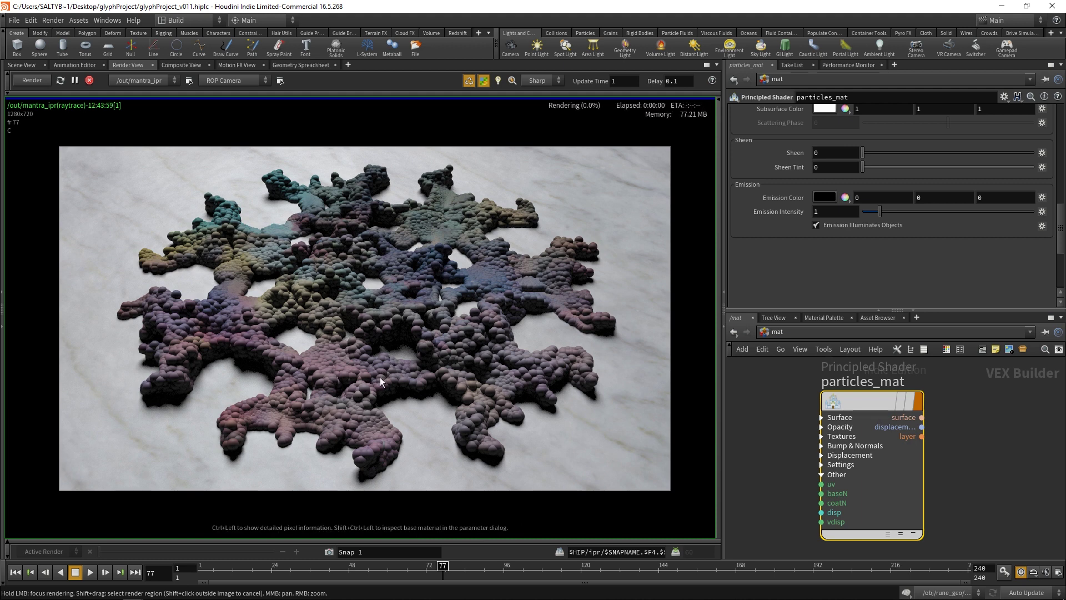
middle_click_drag(419, 309, 430, 306)
scroll(384, 338, "down", 1)
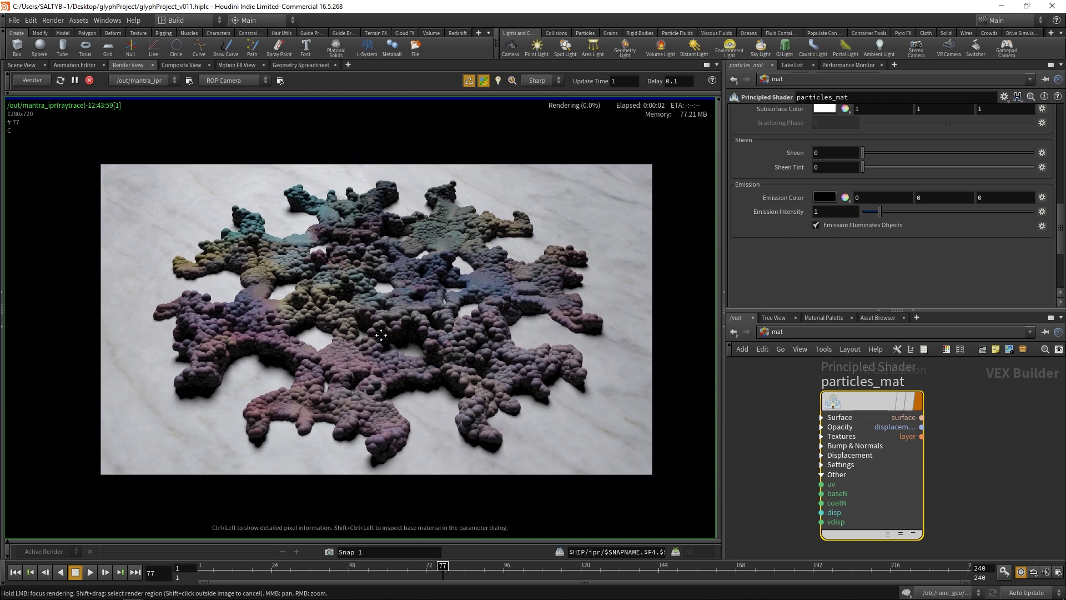
middle_click_drag(386, 336, 378, 338)
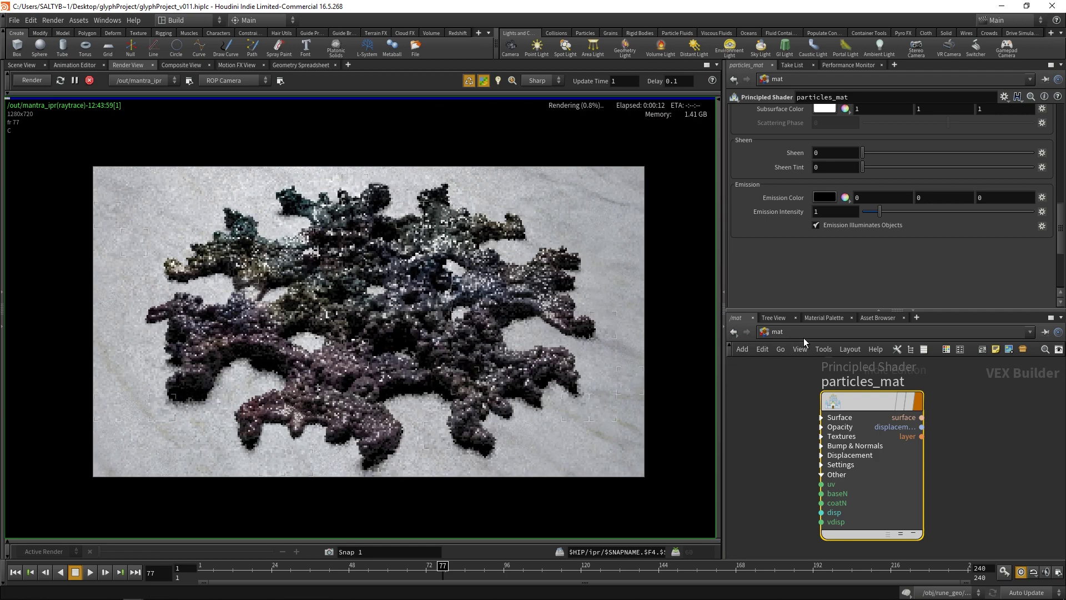
Turn off the display of rune_geo at the object level and return to the mat network.
left_click(773, 332)
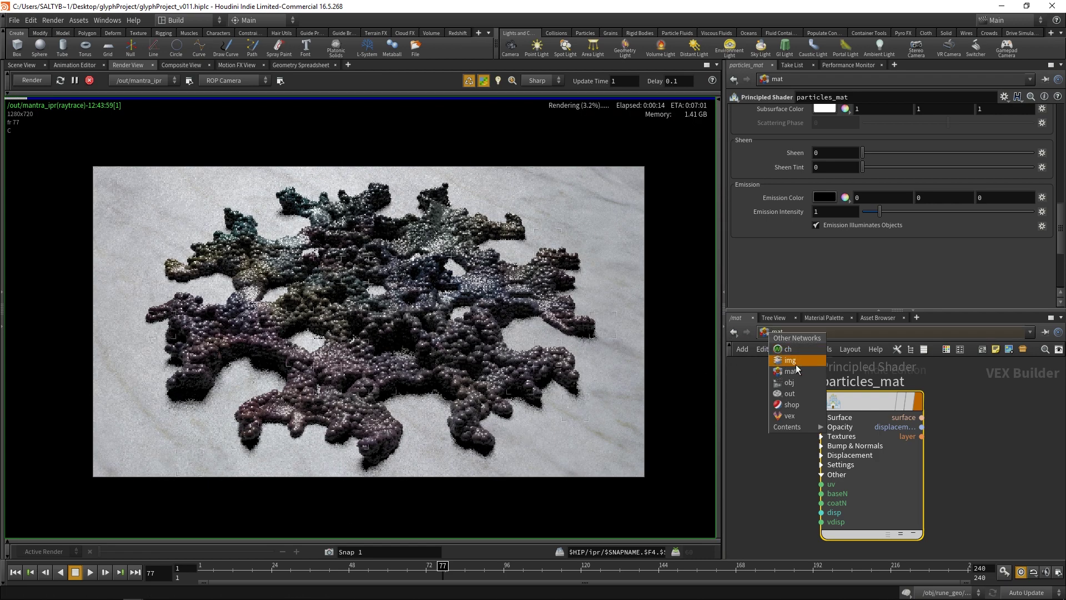
left_click(802, 383)
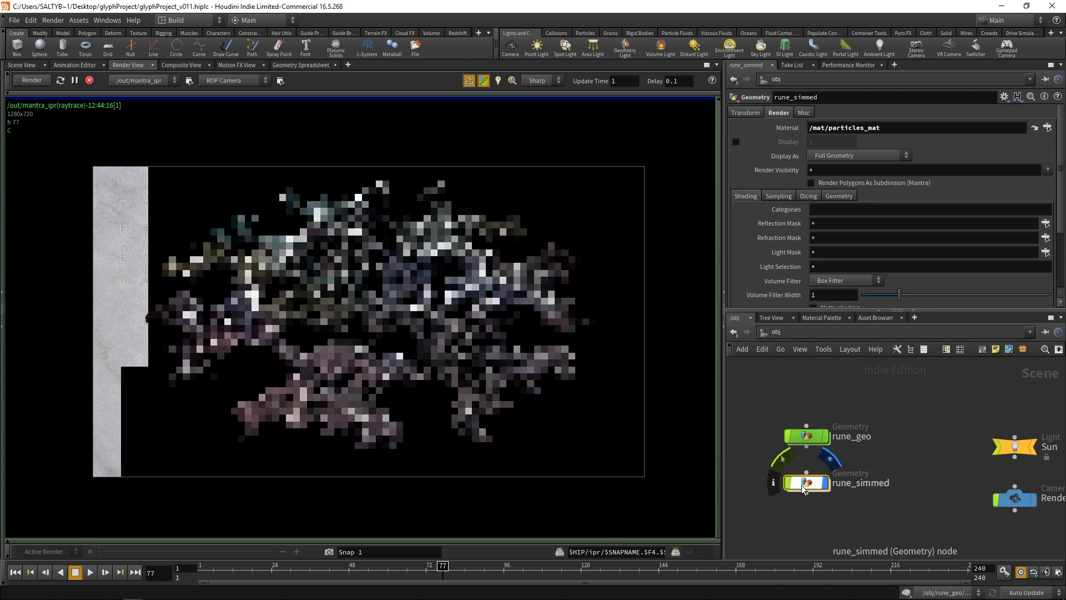
left_click(773, 332)
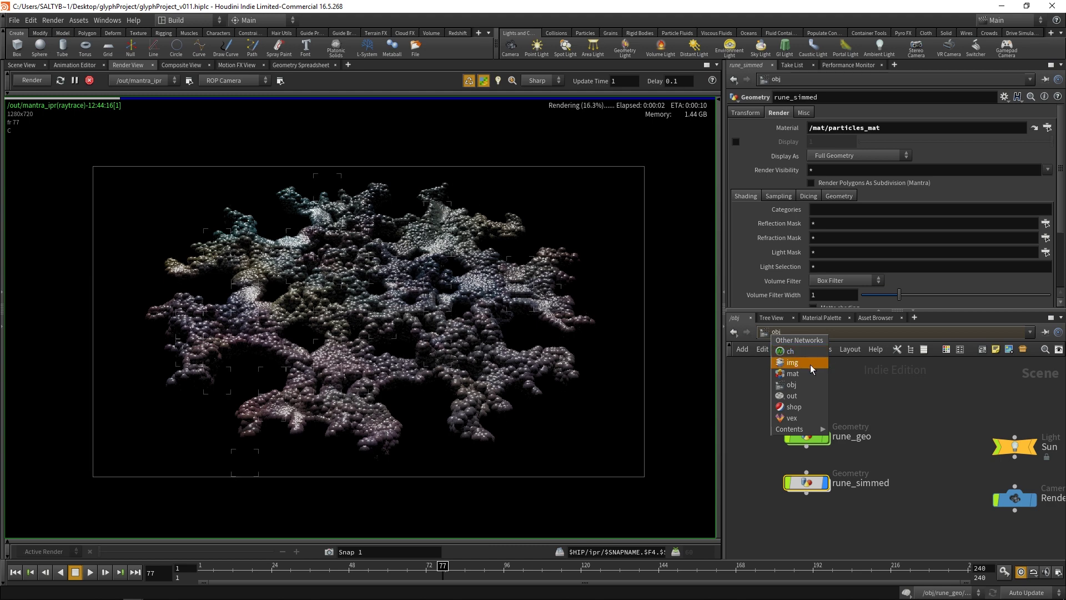
left_click(791, 373)
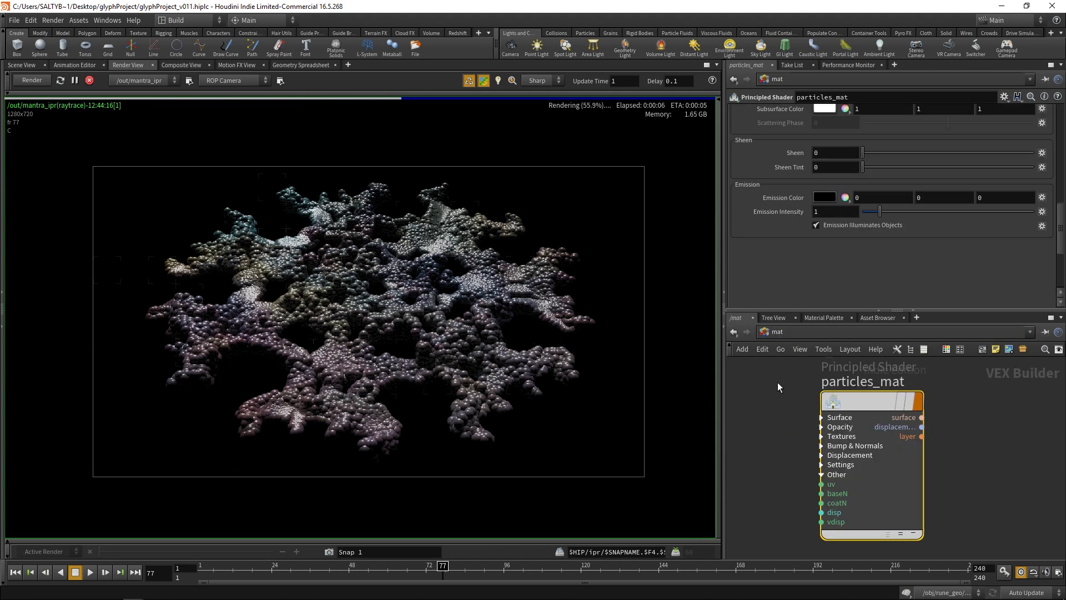
Try raising the Metallic value of particles_mat to 0.781.
middle_click_drag(833, 409, 841, 413)
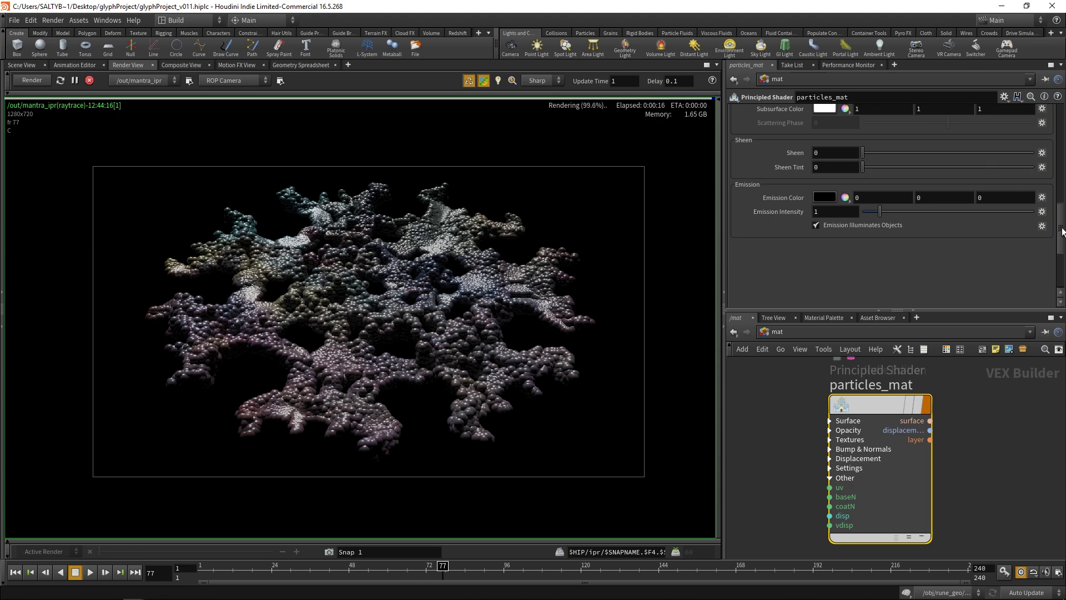
scroll(1062, 232, "up", 10)
left_click_drag(867, 279, 993, 279)
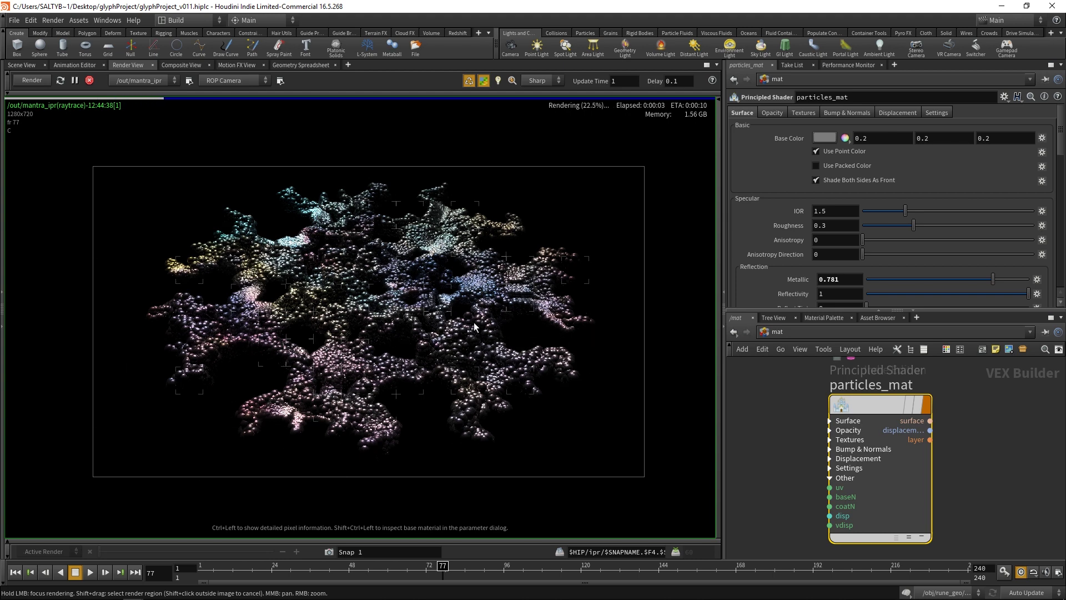
Apply the Gold material preset to particles_mat.
left_click(1005, 98)
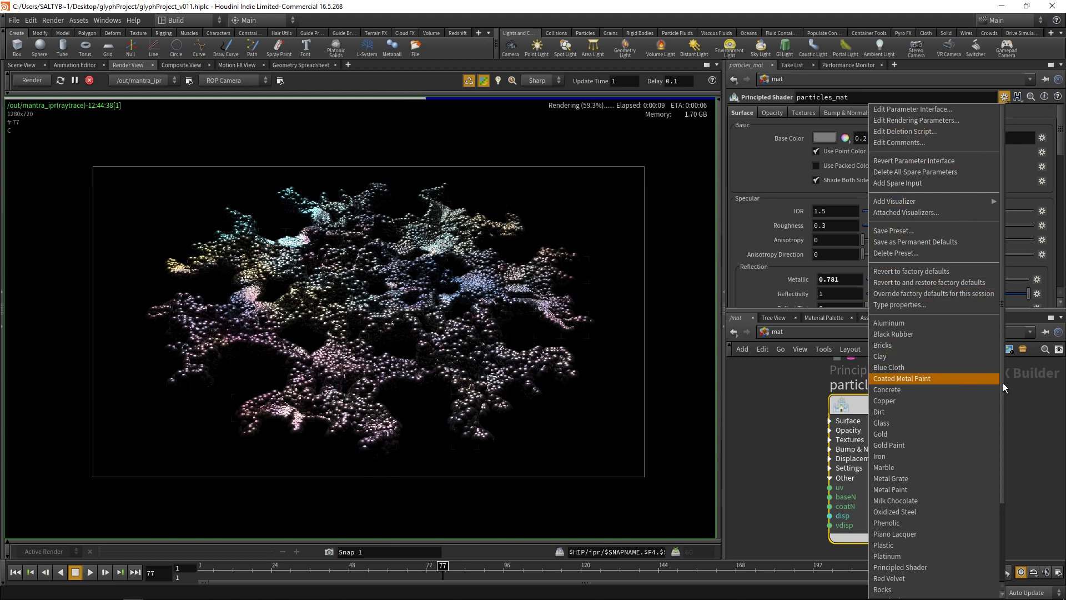
left_click(928, 432)
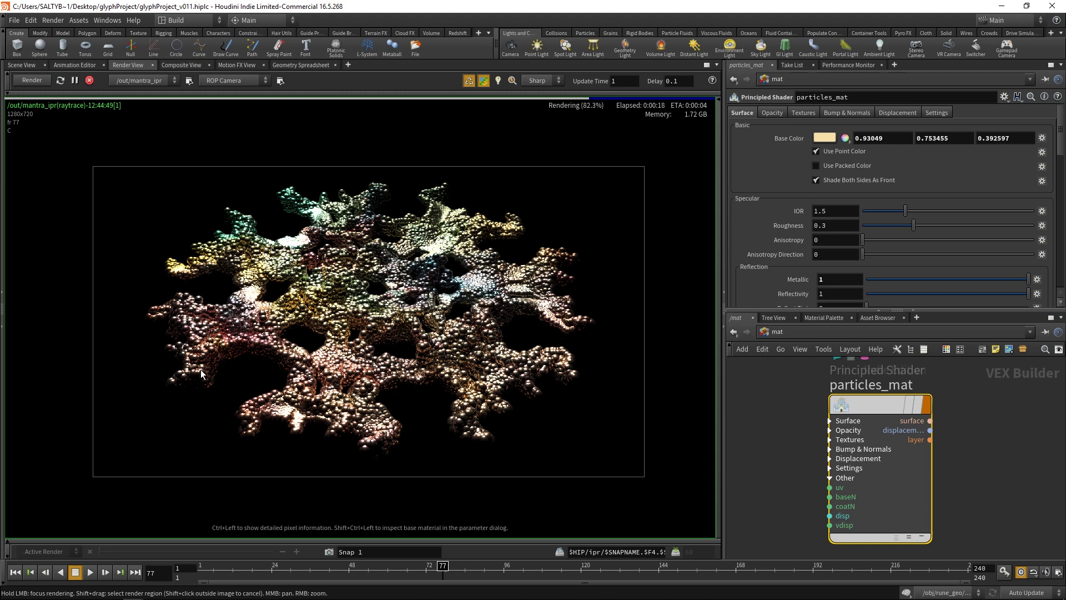
Return to the object network and go inside the rune_simmed geometry.
left_click(765, 333)
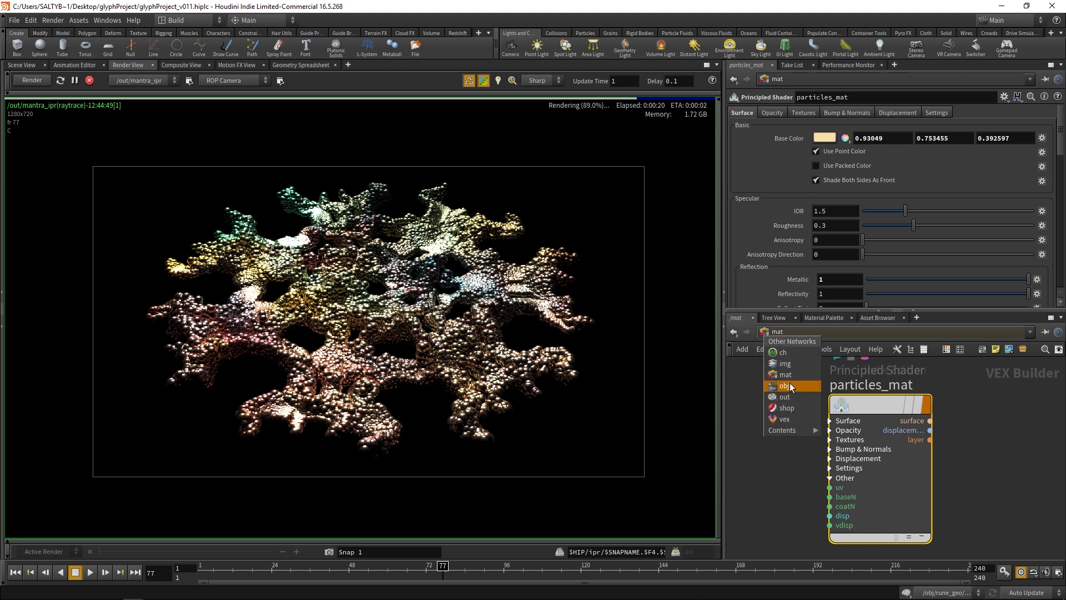
left_click(791, 383)
key("h")
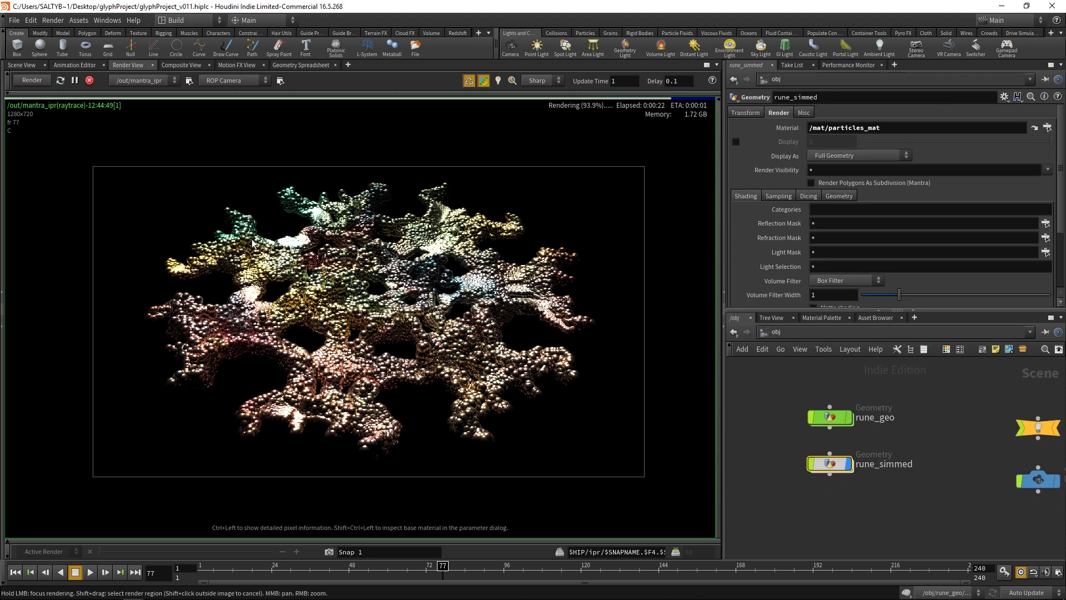
double_click(828, 463)
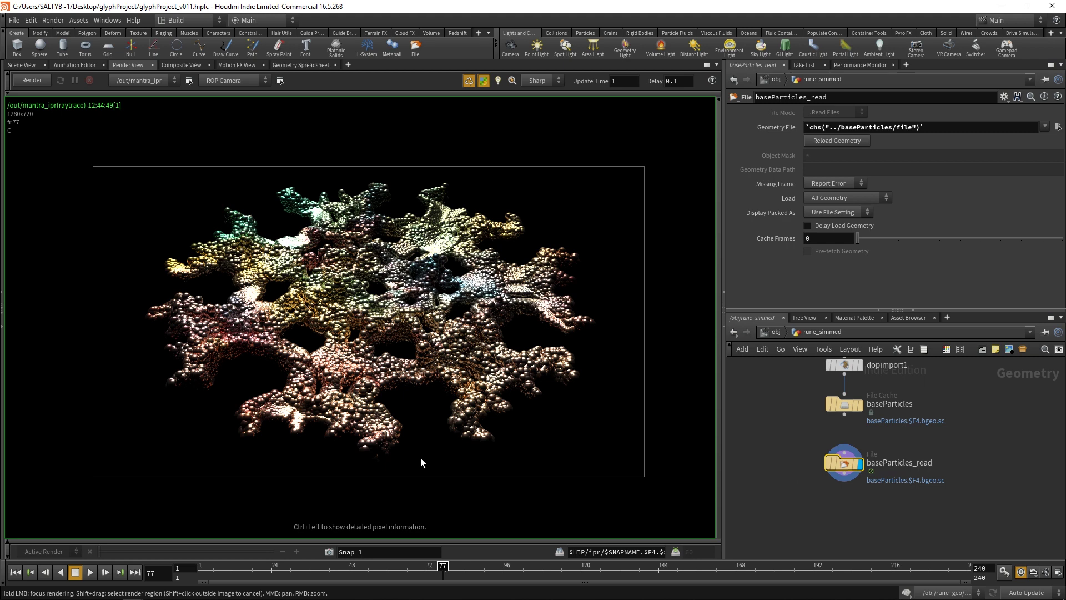
Add an Attribute Randomize node below baseParticles_read and wire the output of baseParticles_read into it.
middle_click_drag(814, 506, 824, 486)
left_click_drag(823, 486, 867, 437)
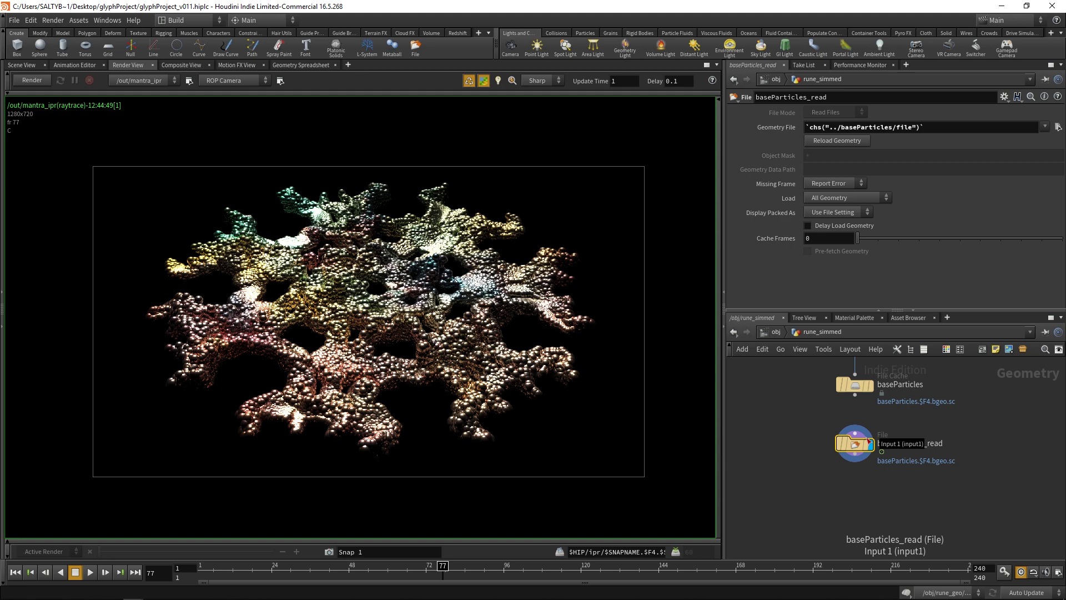
key("Tab")
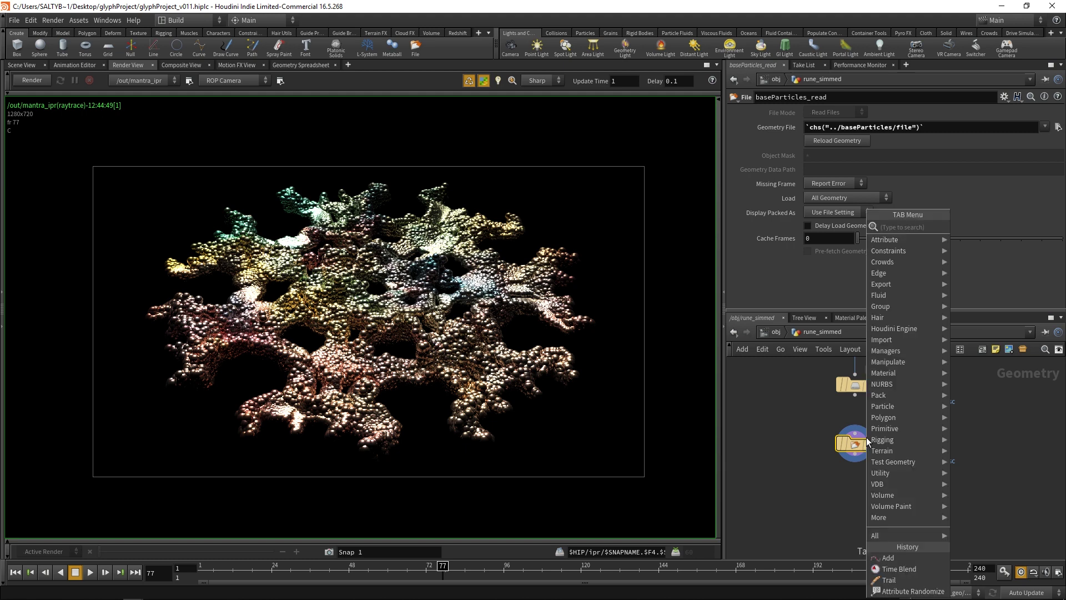
type("attribtu")
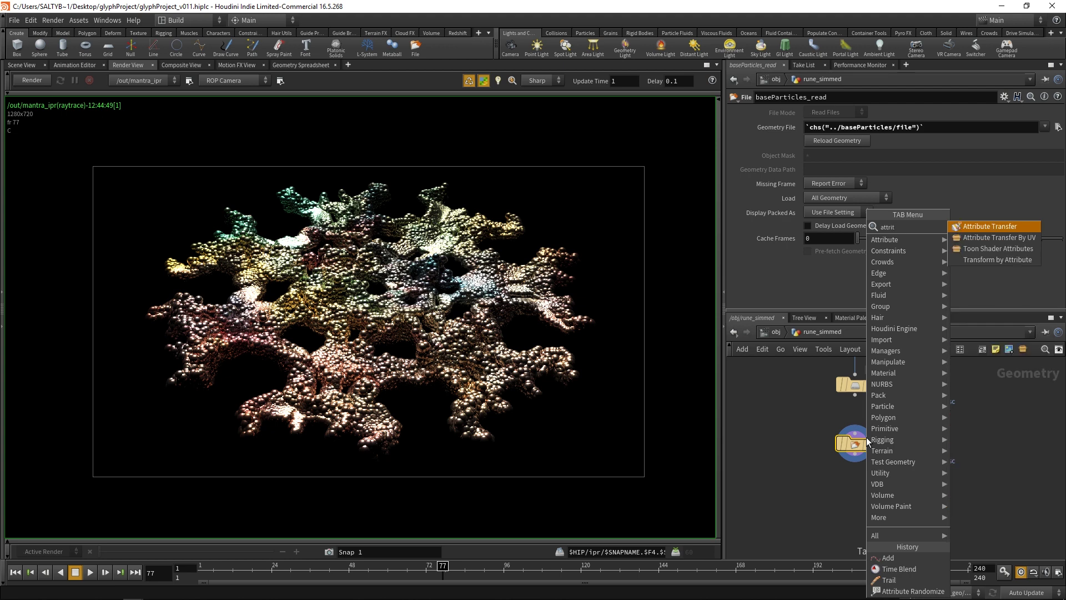
key("BackSpace")
key("BackSpace")
key("BackSpace")
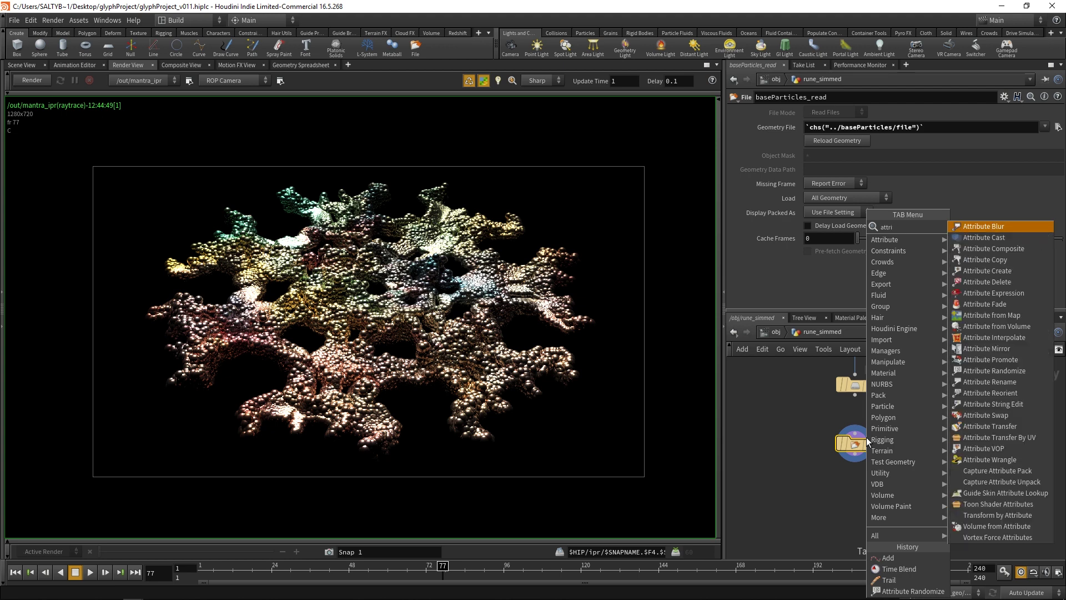
type("bute ran")
key("Return")
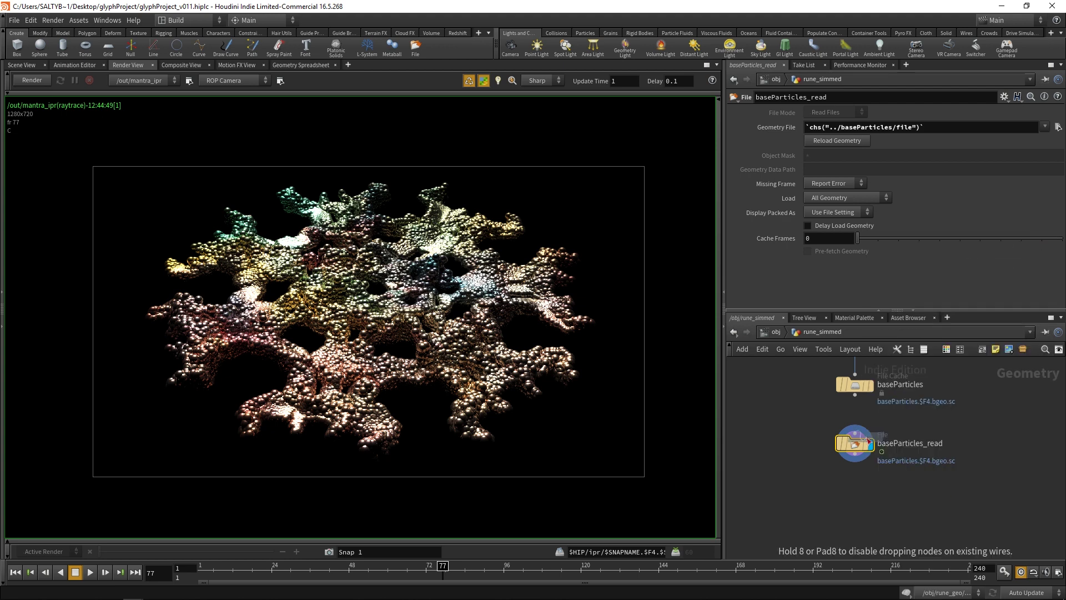
left_click(853, 498)
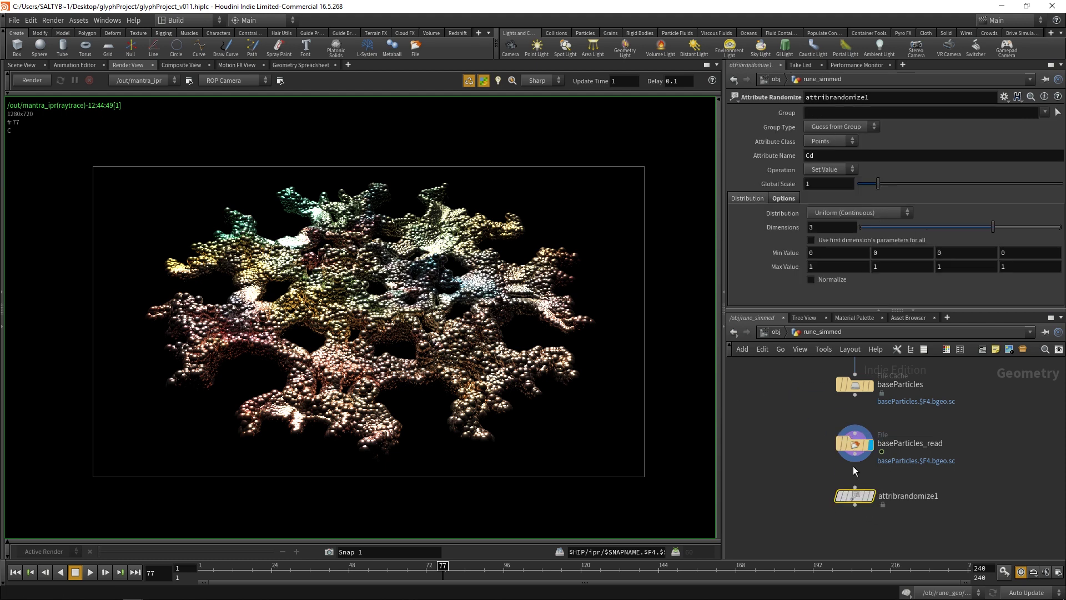
left_click_drag(855, 472, 855, 488)
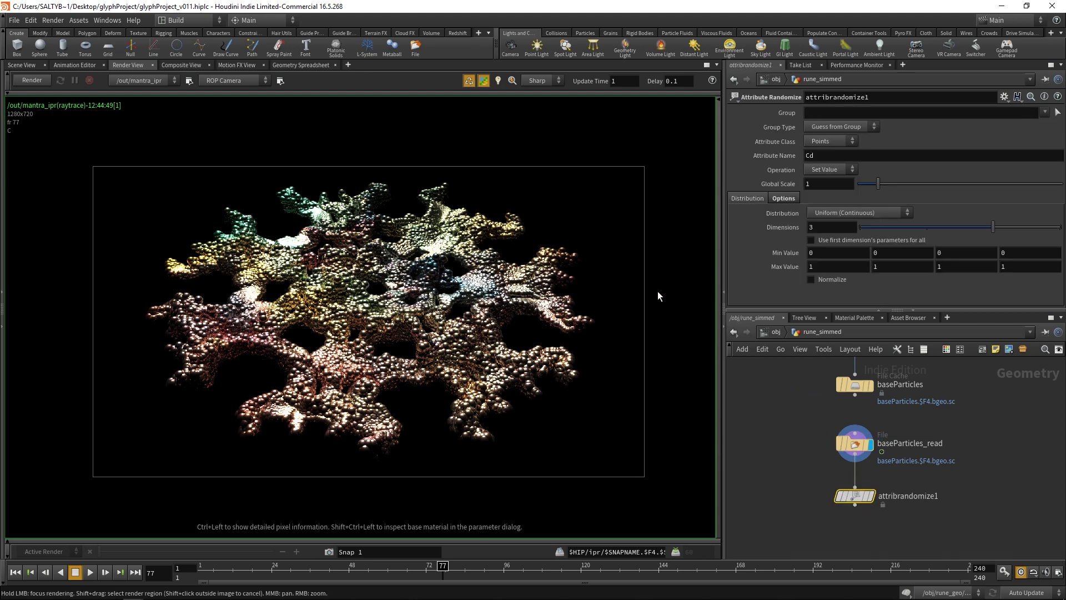
Set the attribute name of the Attribute Randomize node to pscale.
left_click_drag(823, 156, 793, 159)
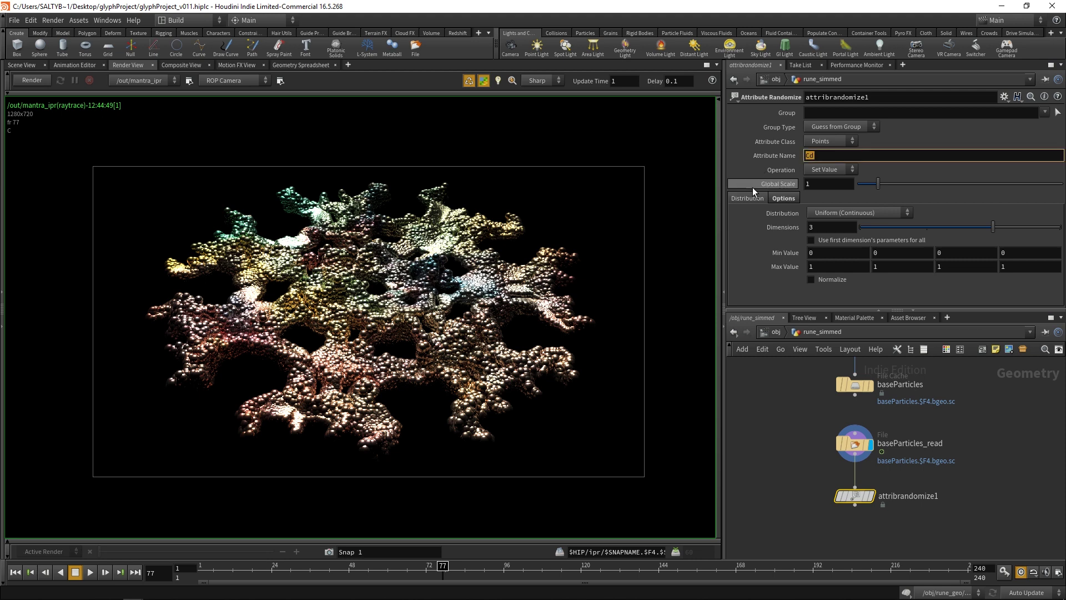
type("pscale")
key("Return")
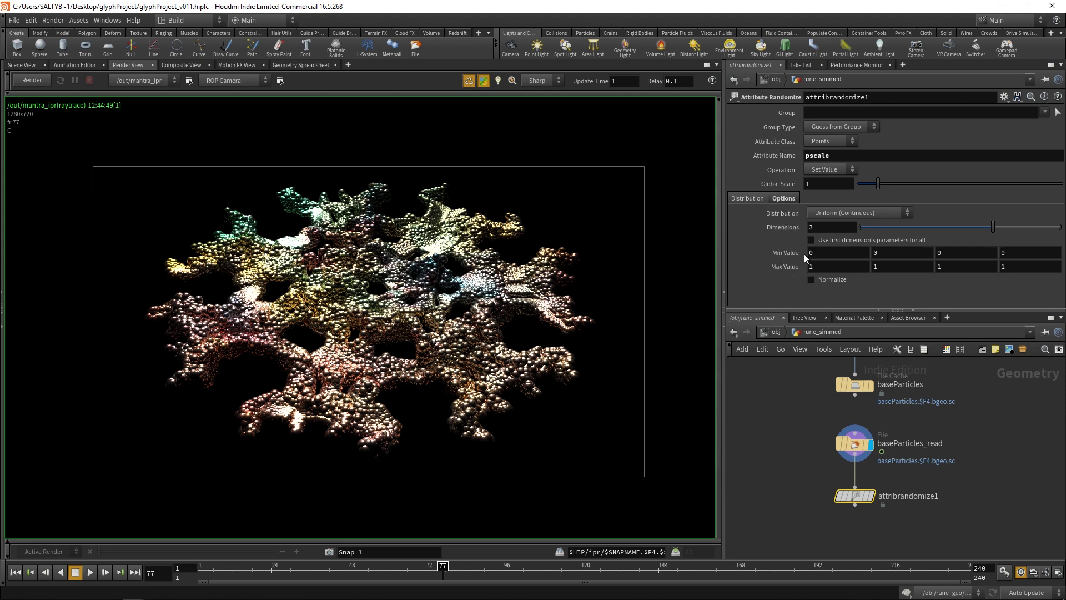
Randomize pscale in 1 dimension with a minimum value of .01 and a maximum of .1, and render the particles.
left_click(785, 255)
type(".01")
key("Tab")
key("Escape")
left_click(31, 81)
scroll(366, 303, "up", 2)
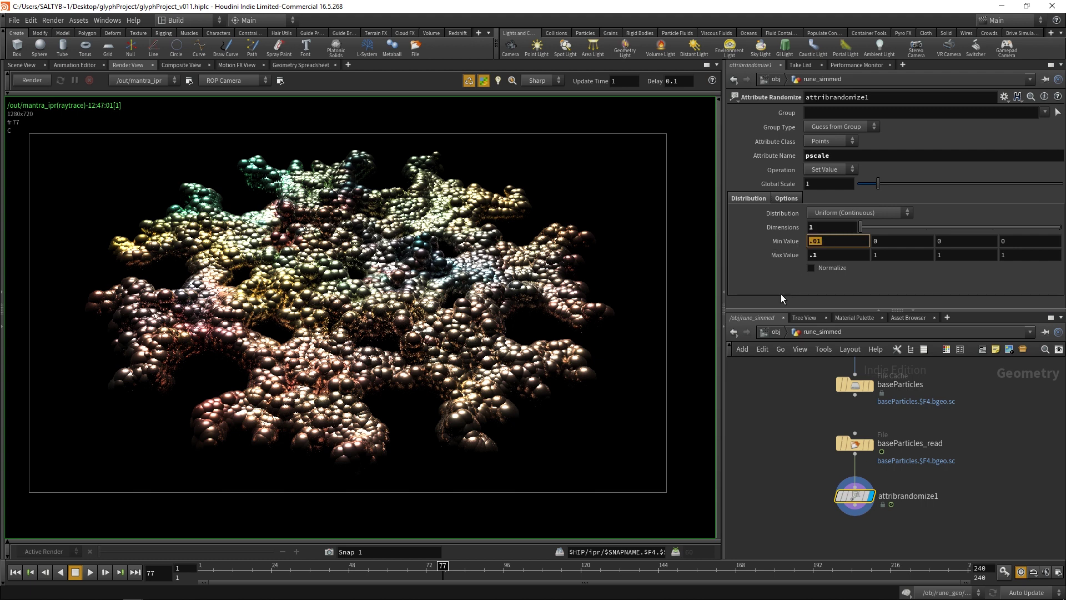
Set the pscale randomization's minimum value to .0025 and its maximum value to .005.
type(".0025")
key("Return")
key("Tab")
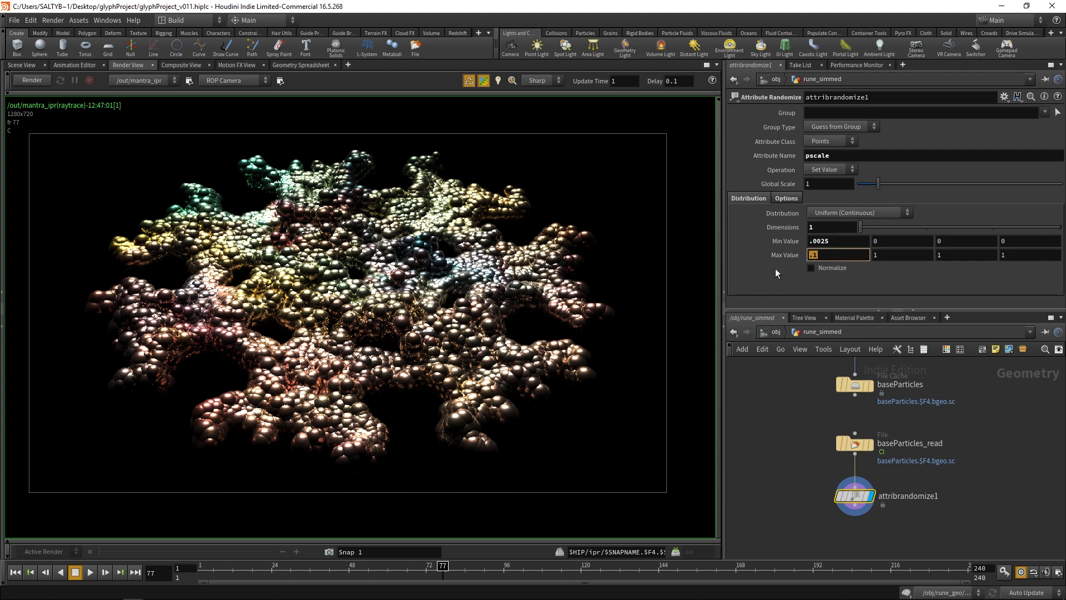
type(".0")
type("5")
key("Left")
type("0")
key("Return")
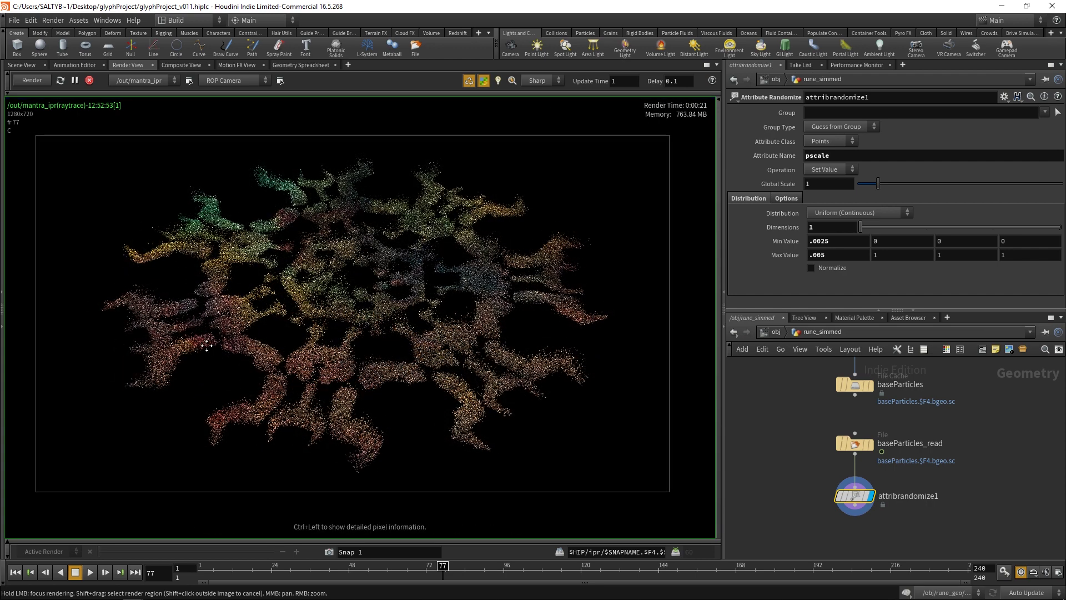
Examine the rendered particles up close and as a whole to judge their size and density.
scroll(207, 345, "up", 6)
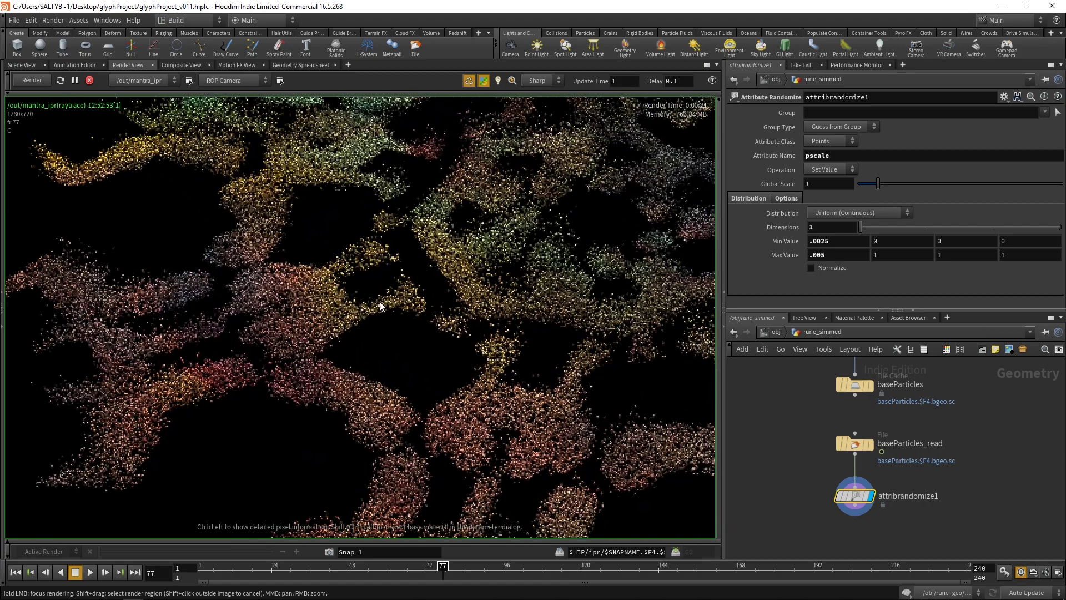
scroll(380, 305, "down", 3)
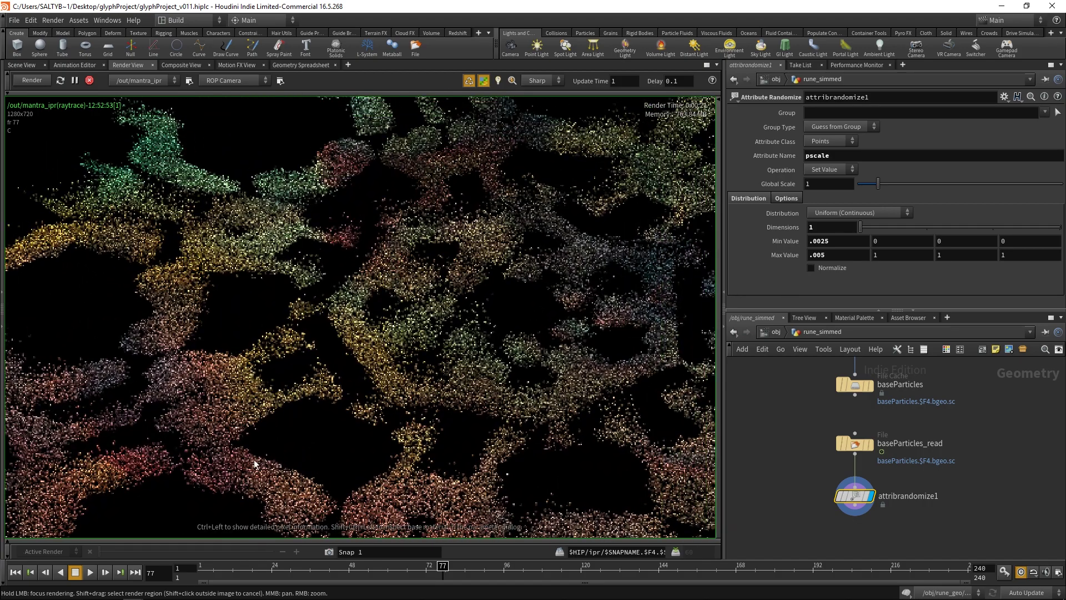
scroll(309, 387, "up", 6)
scroll(383, 300, "down", 4)
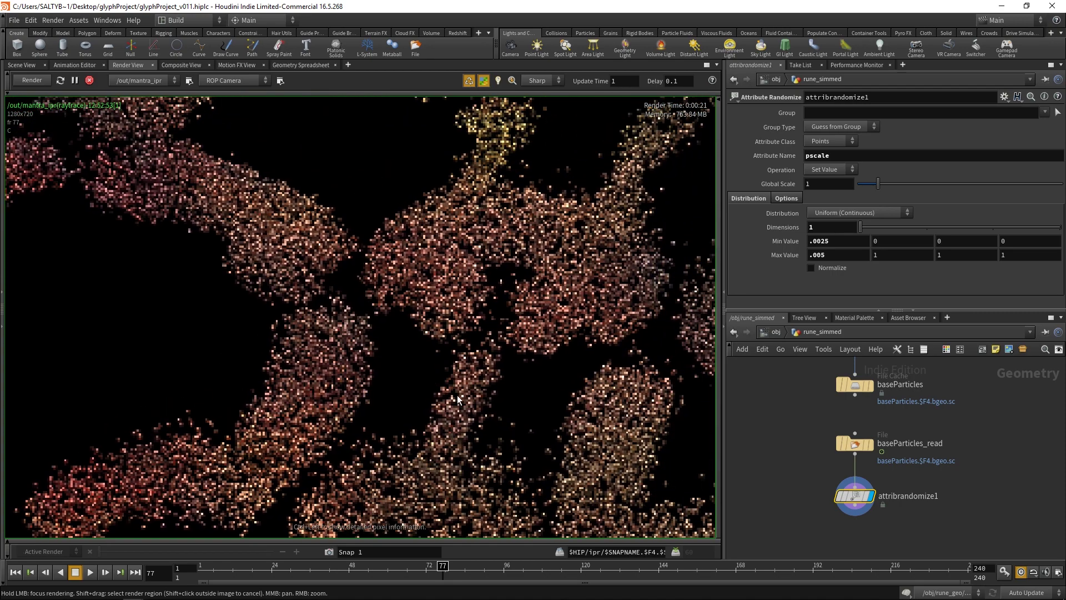
scroll(457, 399, "down", 6)
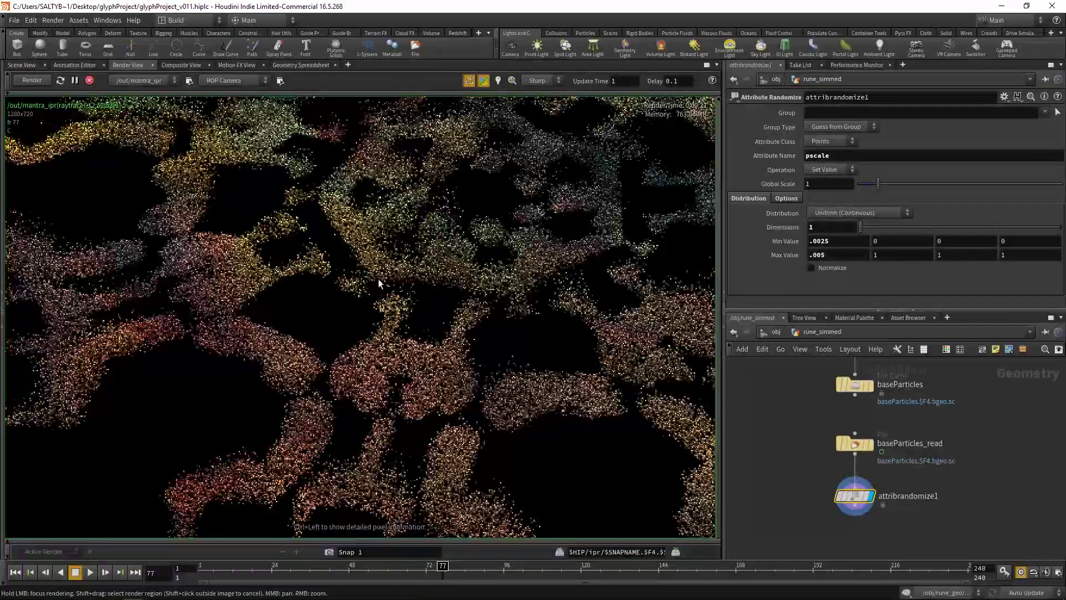
scroll(379, 283, "down", 4)
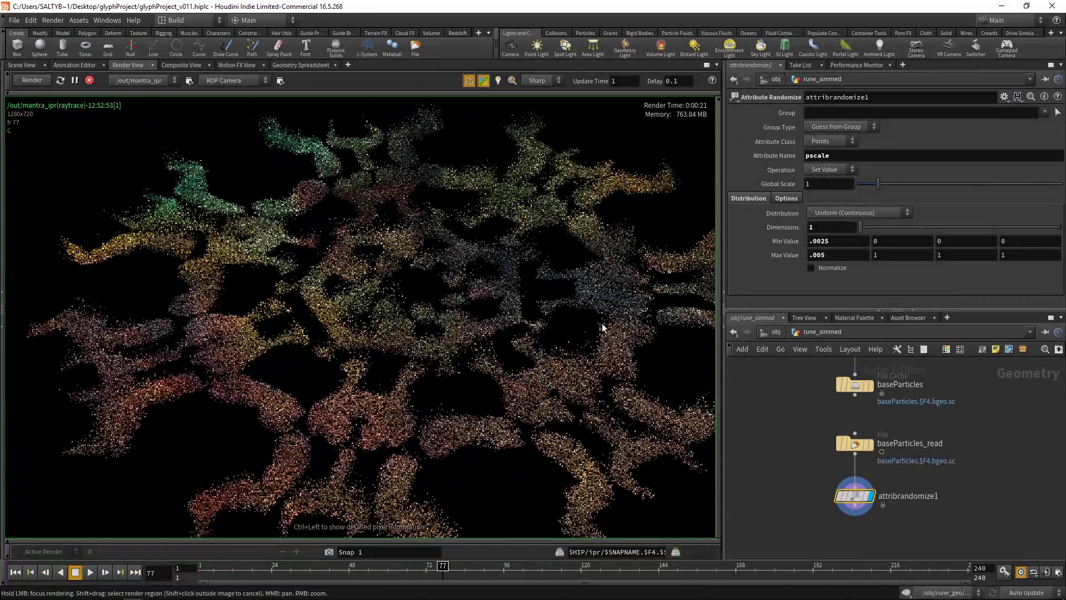
middle_click_drag(379, 435, 361, 415)
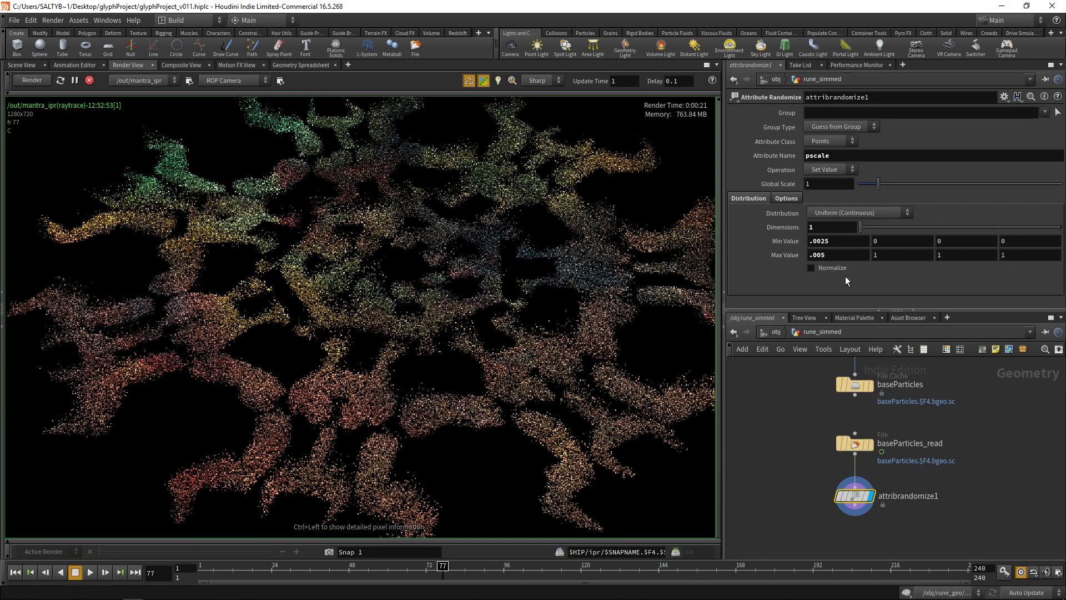
scroll(382, 269, "down", 5)
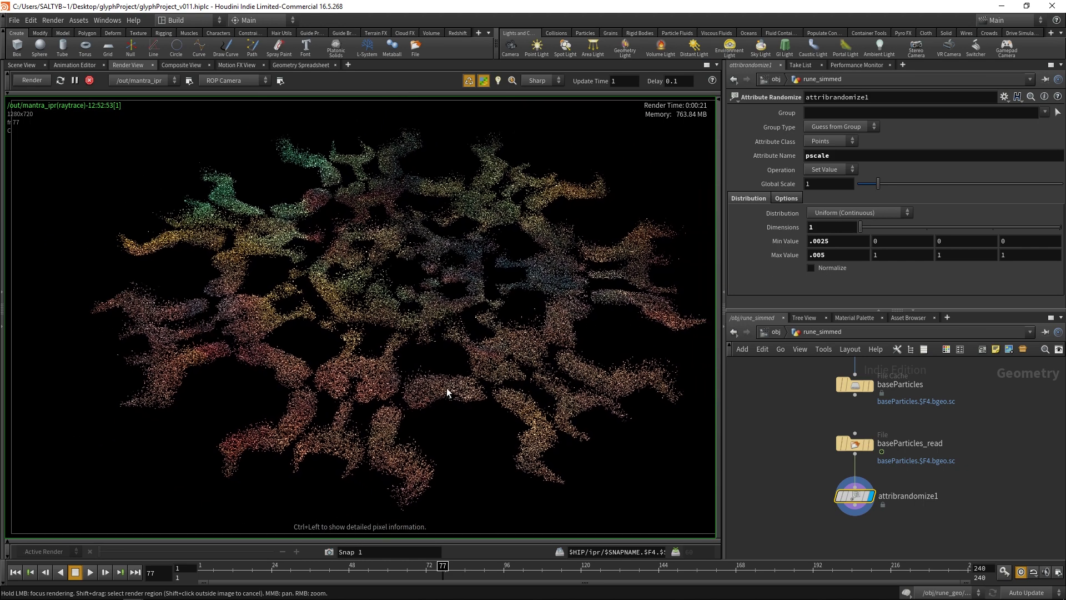
middle_click_drag(441, 393, 417, 388)
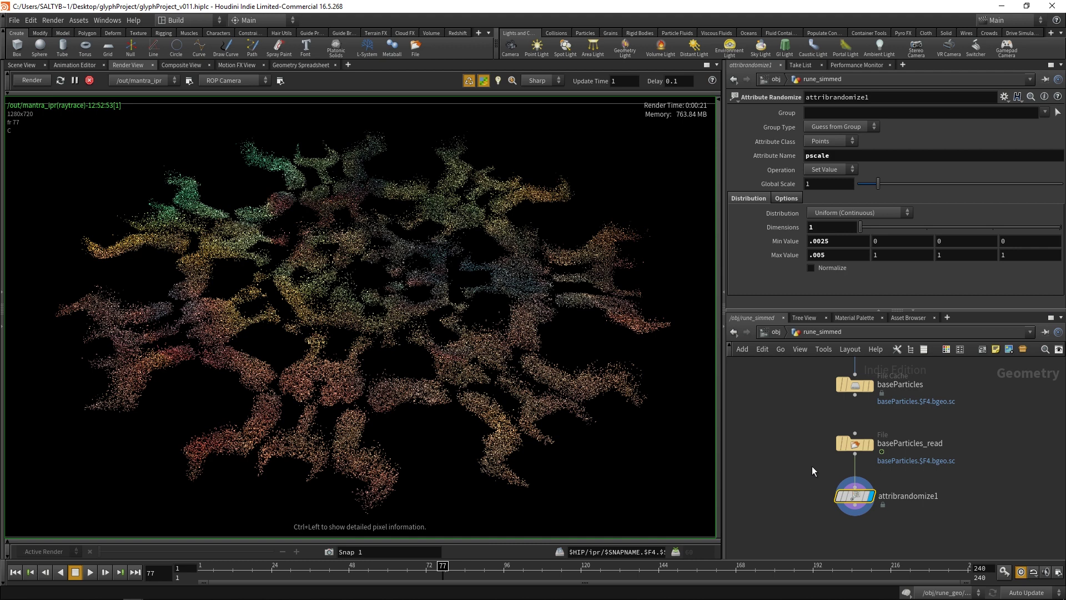
Leave the rune_simmed geometry and go to the mat network containing particles_mat.
middle_click_drag(800, 477, 775, 444)
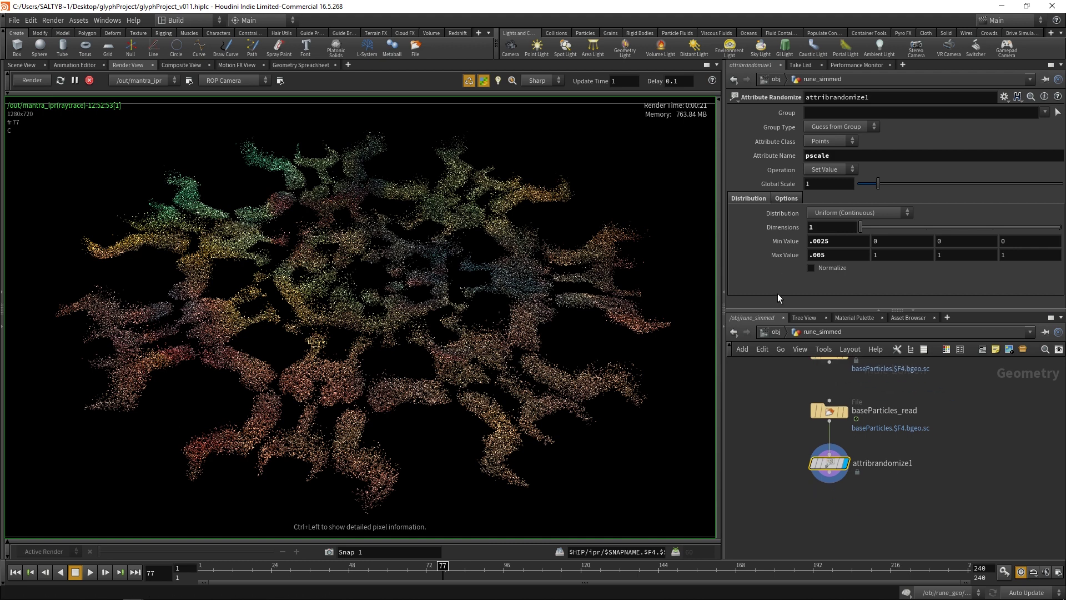
left_click(774, 332)
left_click(772, 333)
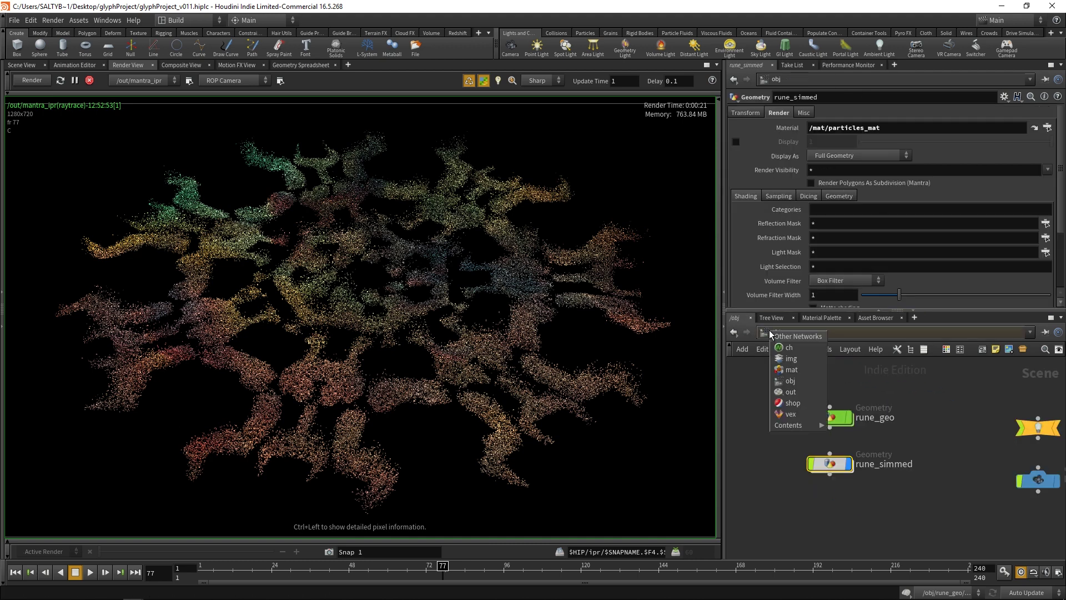
left_click(806, 370)
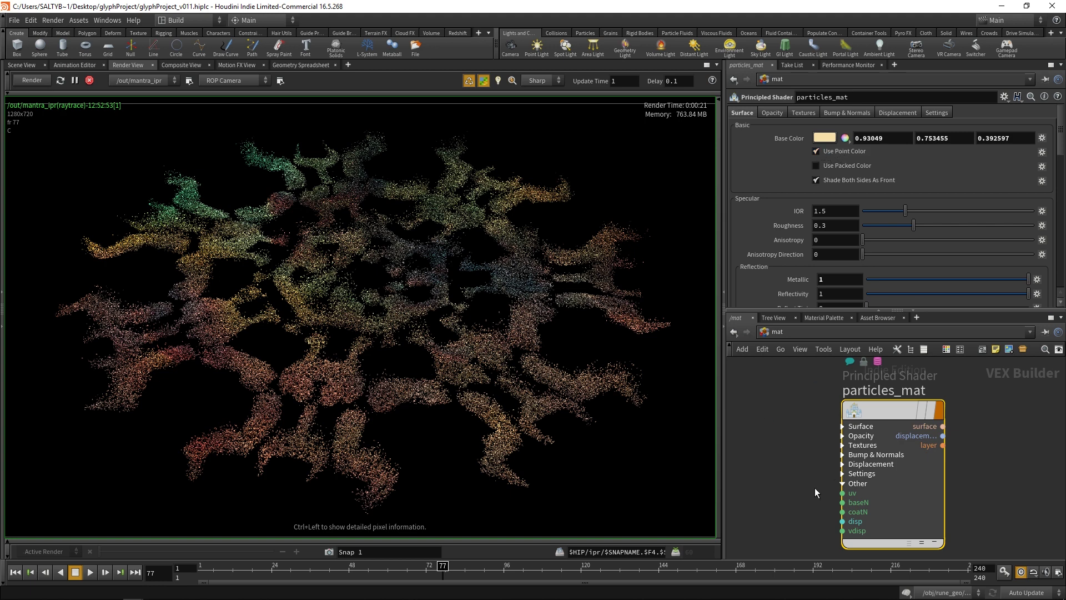
middle_click_drag(792, 397, 800, 402)
scroll(800, 407, "down", 2)
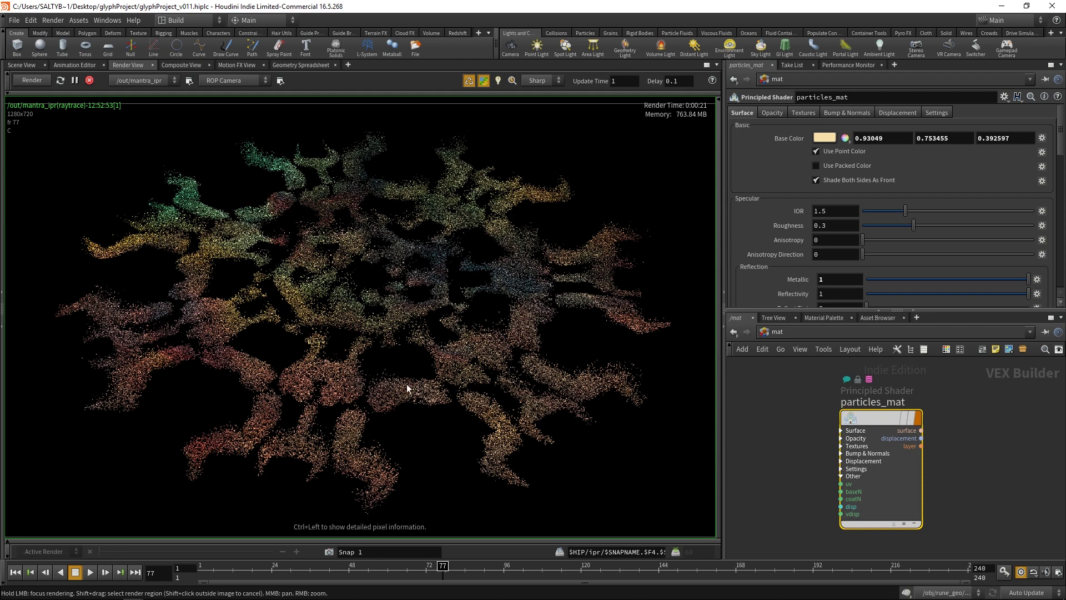
Stop the running Mantra preview render of the particles.
left_click(88, 81)
mouse_move(385, 318)
middle_mouse_down()
mouse_move(374, 328)
mouse_move(375, 315)
mouse_move(386, 321)
middle_mouse_up()
scroll(375, 328, "down", 3)
scroll(374, 316, "down", 1)
scroll(386, 322, "up", 1)
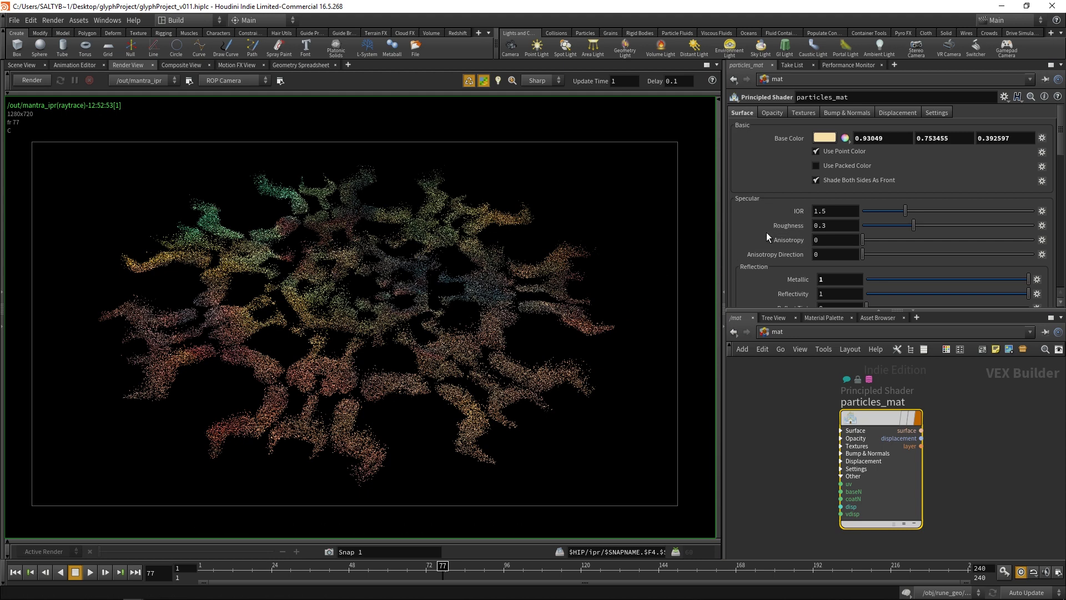
Set both Metallic and Reflectivity of the particles_mat shader to 0.
scroll(1060, 154, "down", 3)
left_click(798, 195)
type("0")
key("Return")
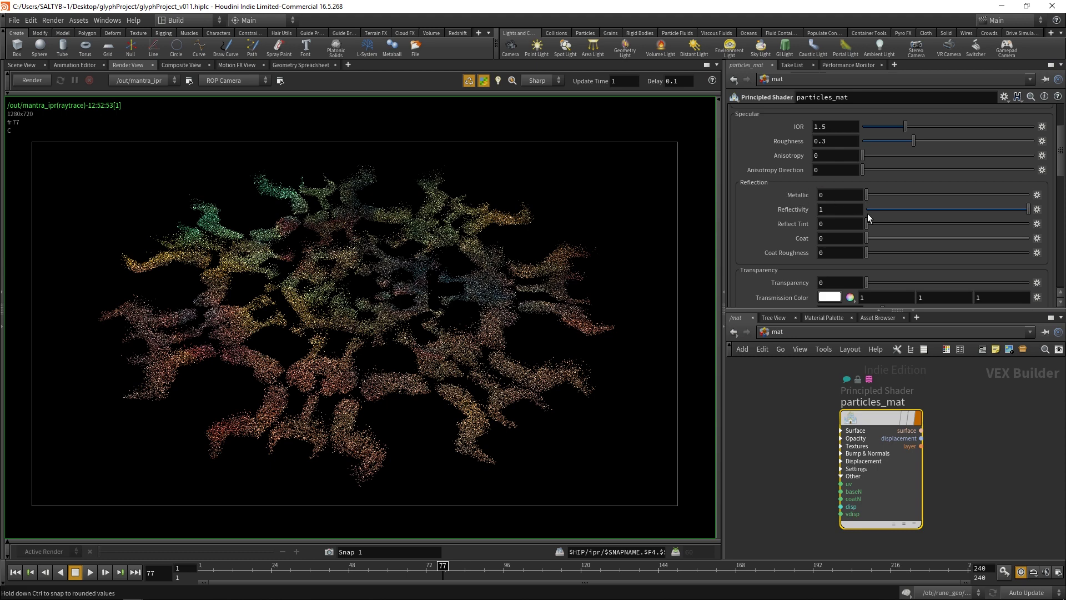
left_click(827, 210)
type("0")
key("Return")
Set the base color of particles_mat to black (0, 0, 0).
left_click_drag(1061, 153, 1063, 123)
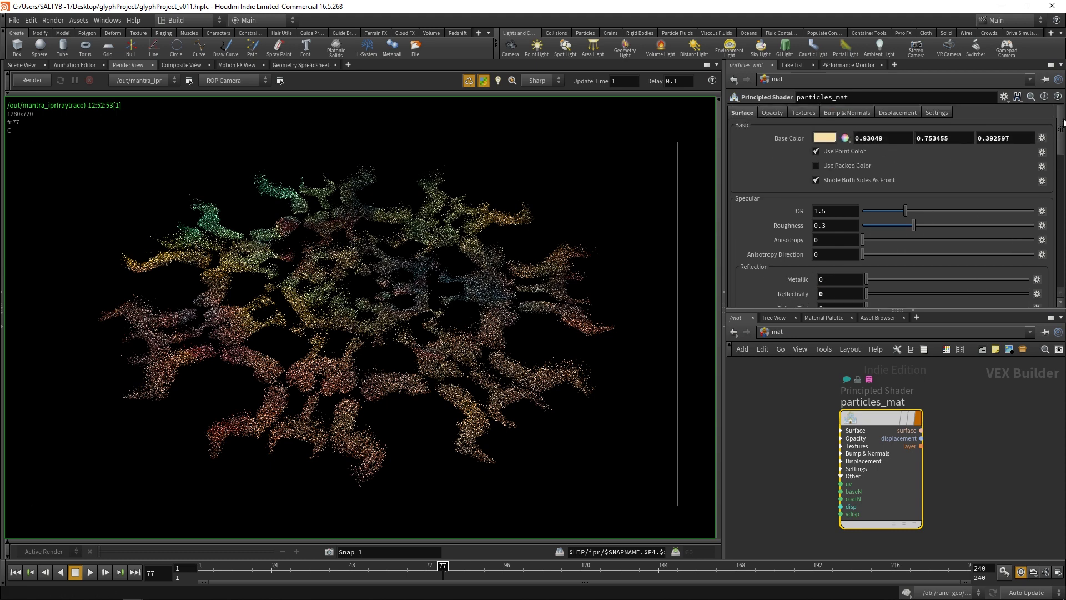
left_click(824, 138)
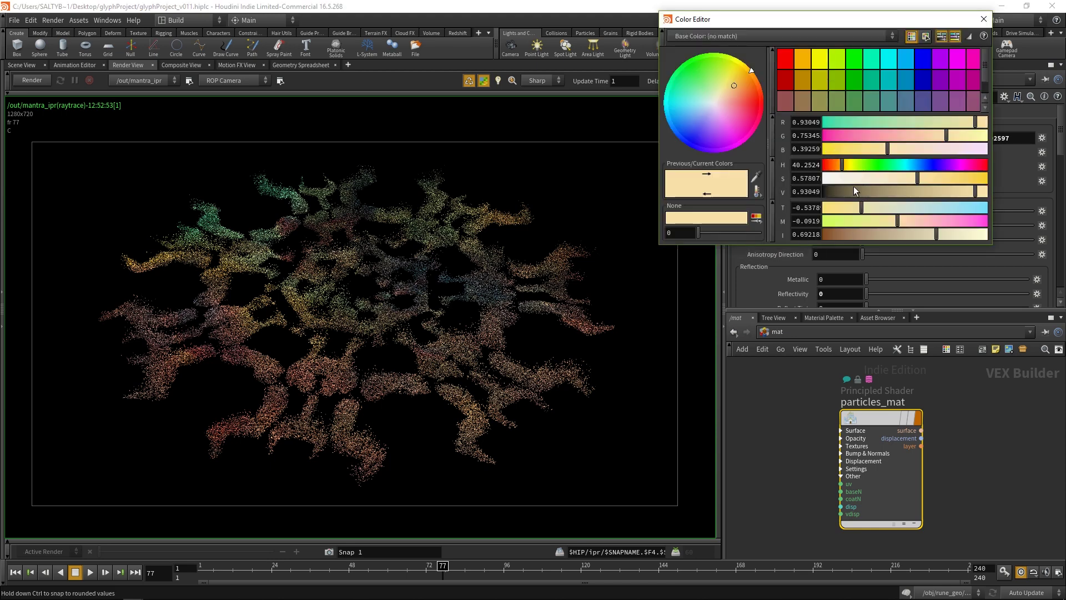
left_click_drag(852, 193, 824, 192)
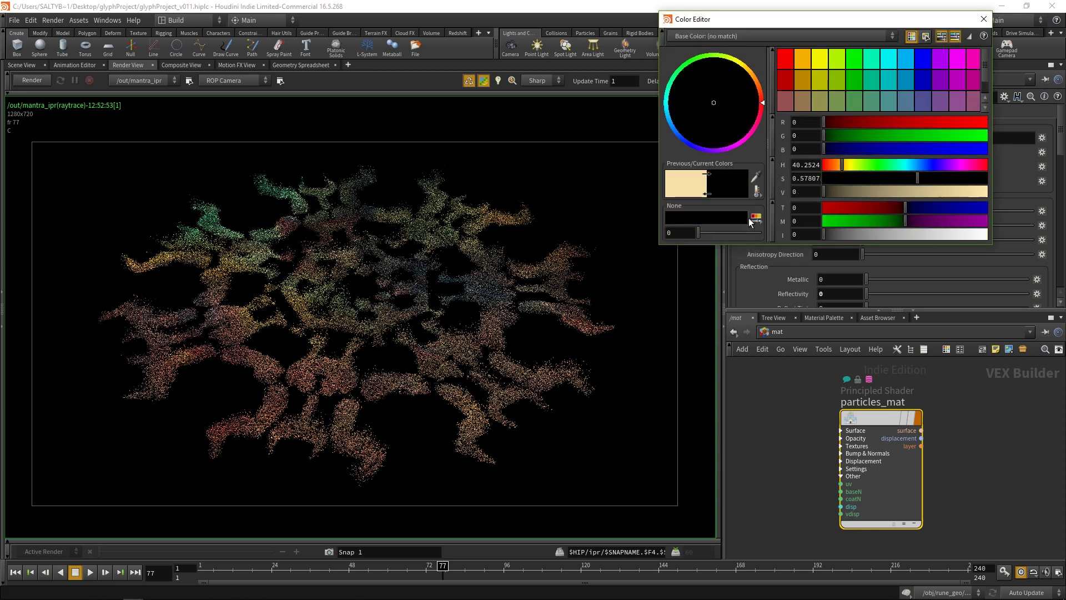
left_click(983, 19)
Set the emission color of particles_mat to white (1, 1, 1) and render the particles again.
mouse_move(1059, 132)
left_mouse_down()
mouse_move(1040, 184)
mouse_move(1056, 131)
left_mouse_up()
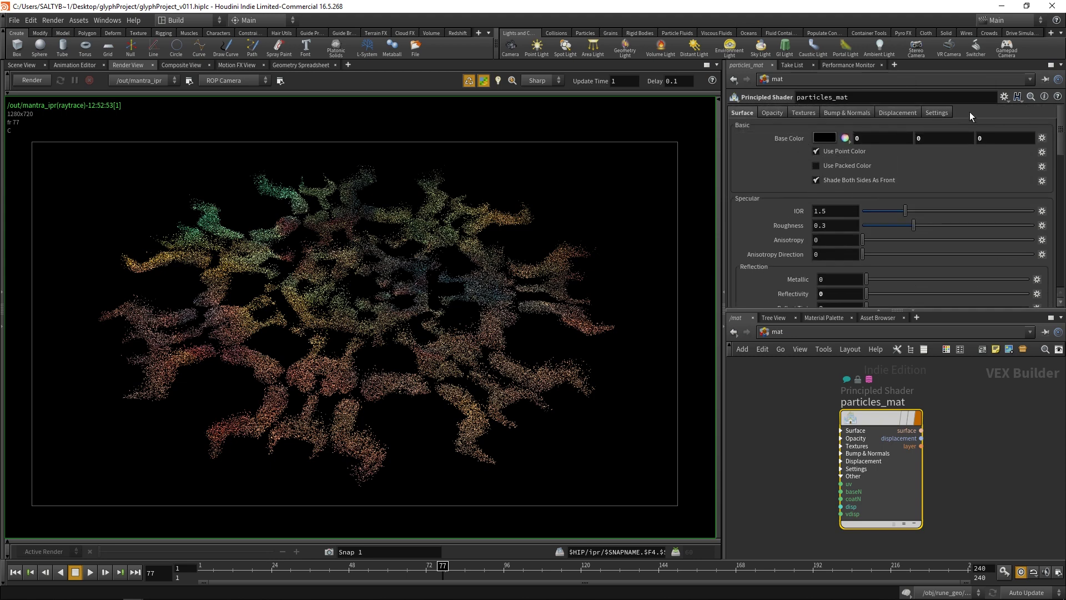
scroll(988, 130, "down", 10)
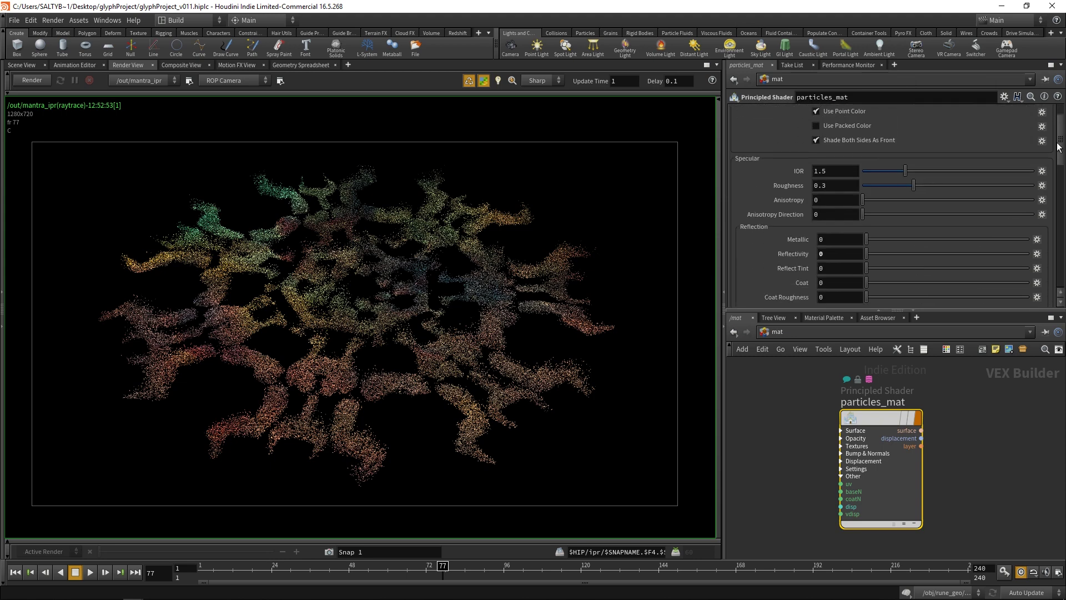
left_click_drag(1037, 223, 1036, 223)
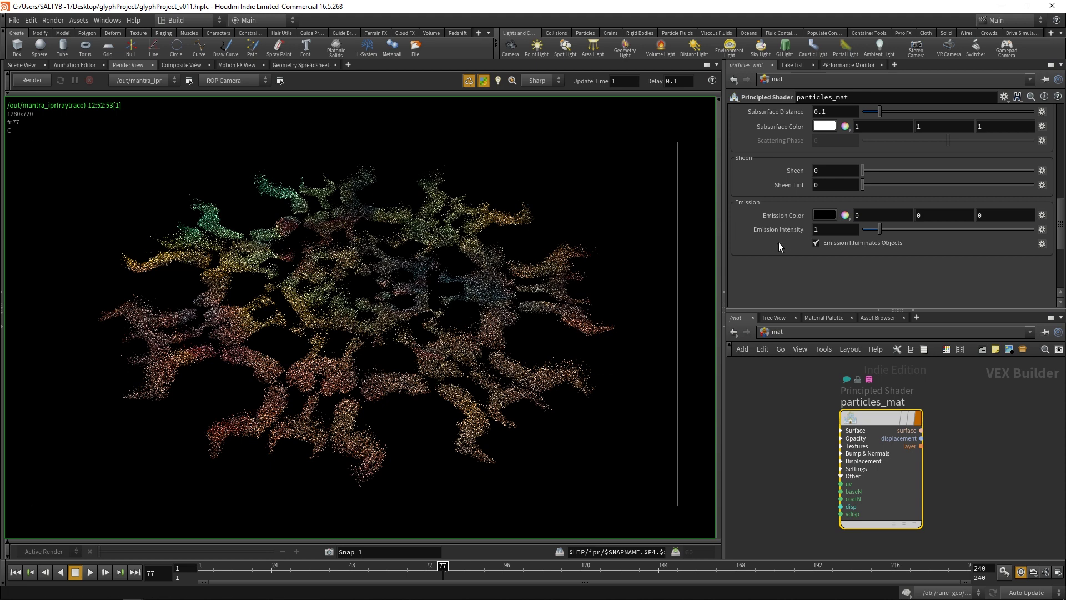
left_click(822, 218)
left_click_drag(883, 235, 988, 236)
left_click(31, 80)
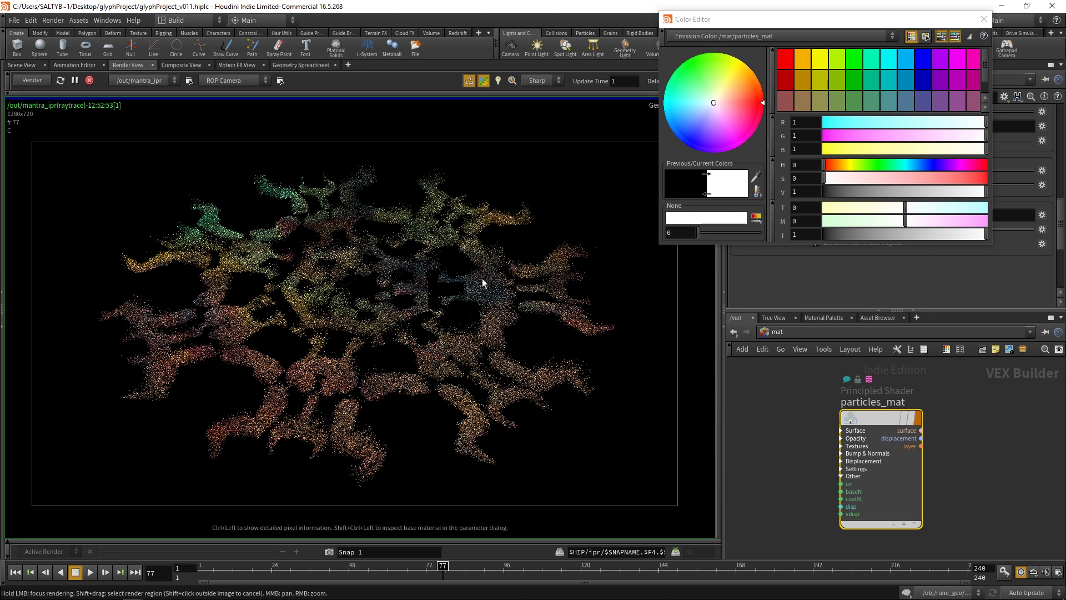
left_click(983, 19)
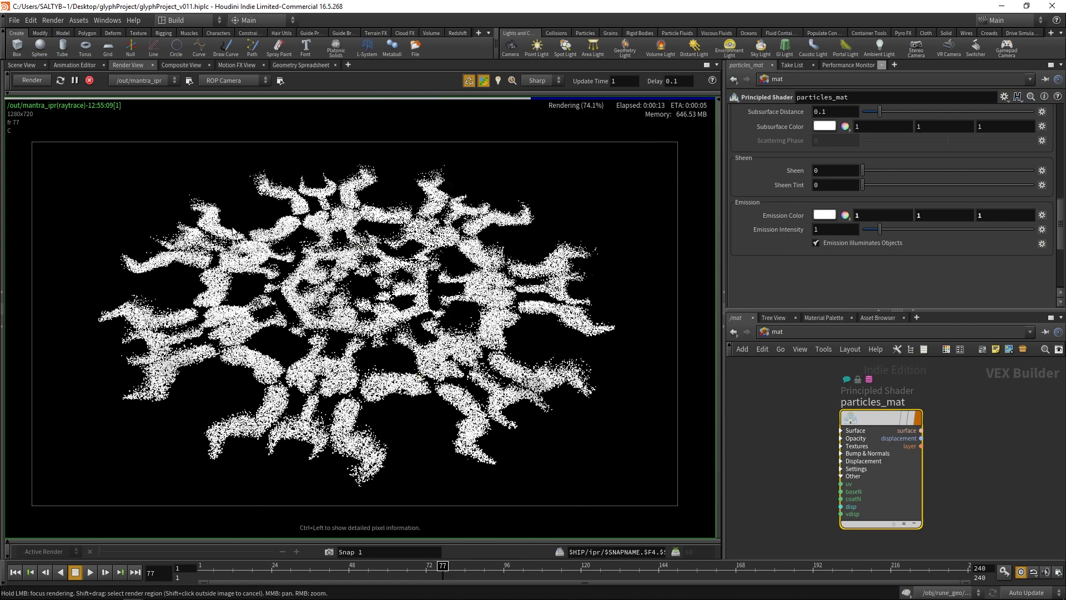
scroll(358, 345, "up", 5)
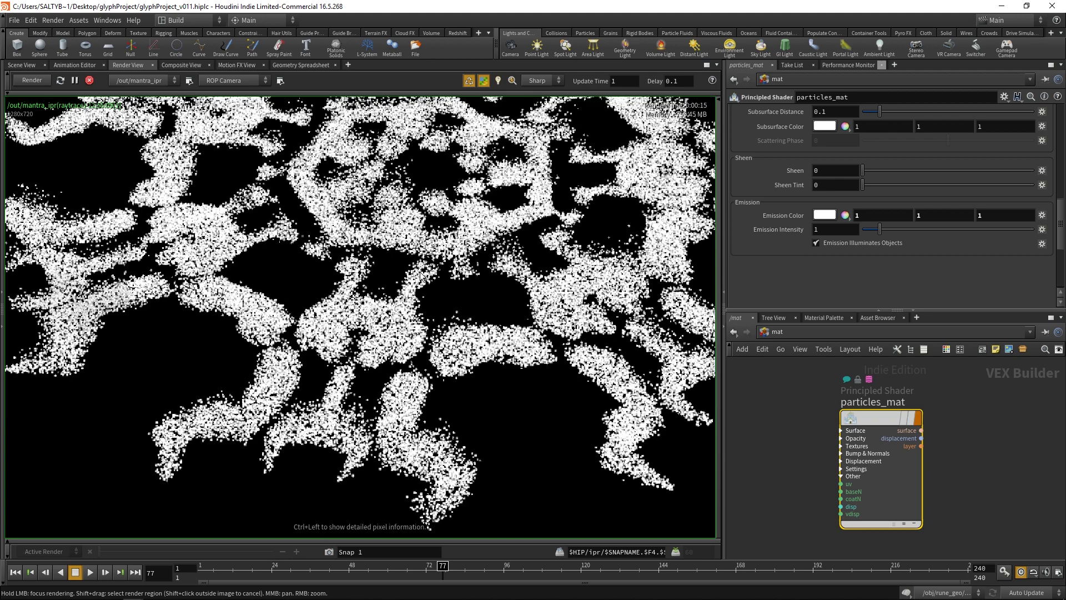
scroll(358, 345, "down", 8)
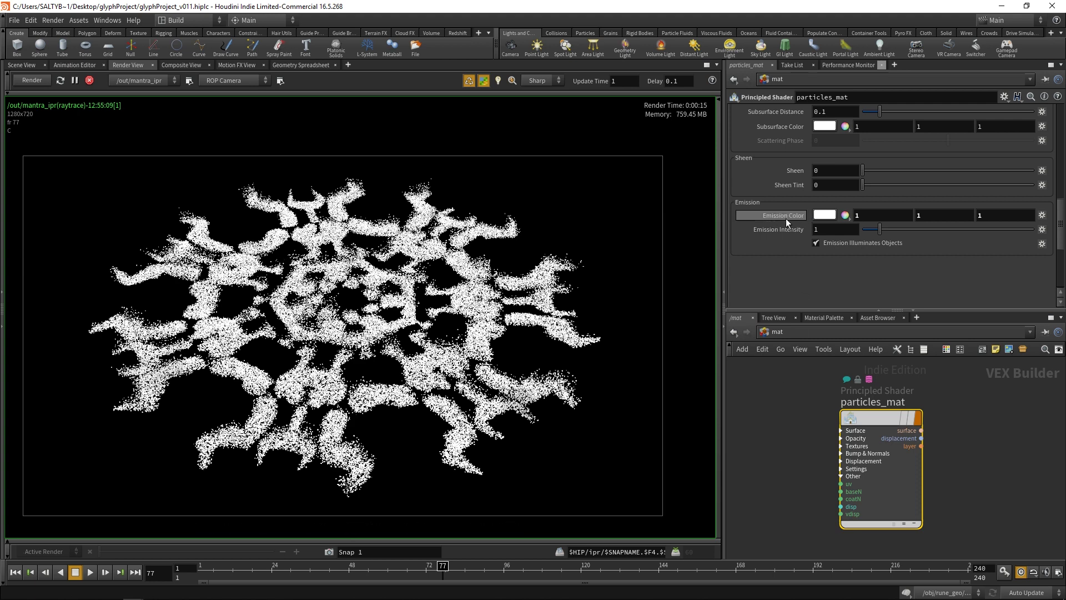
Add a Bind node to the material network and place it beside particles_mat, on its input side.
middle_click_drag(786, 426, 849, 402)
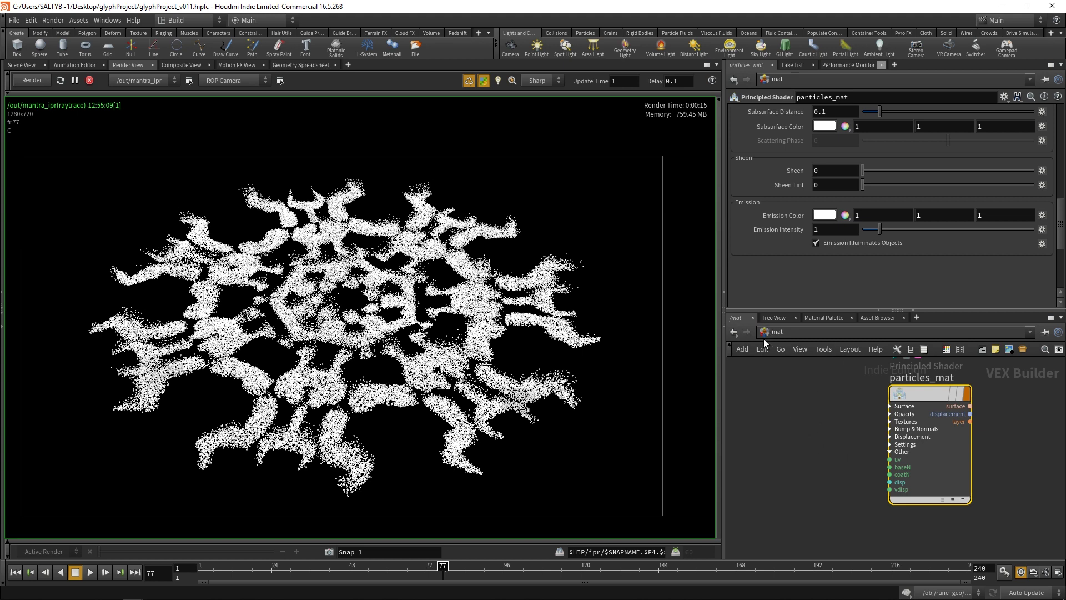
middle_click_drag(771, 412, 798, 418)
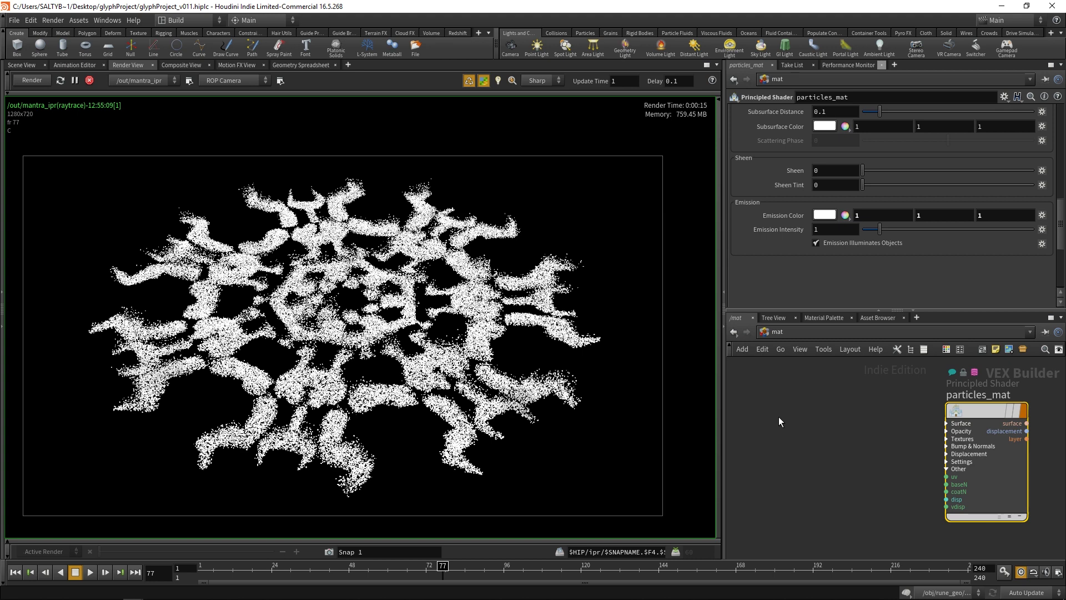
key("Tab")
type("bind")
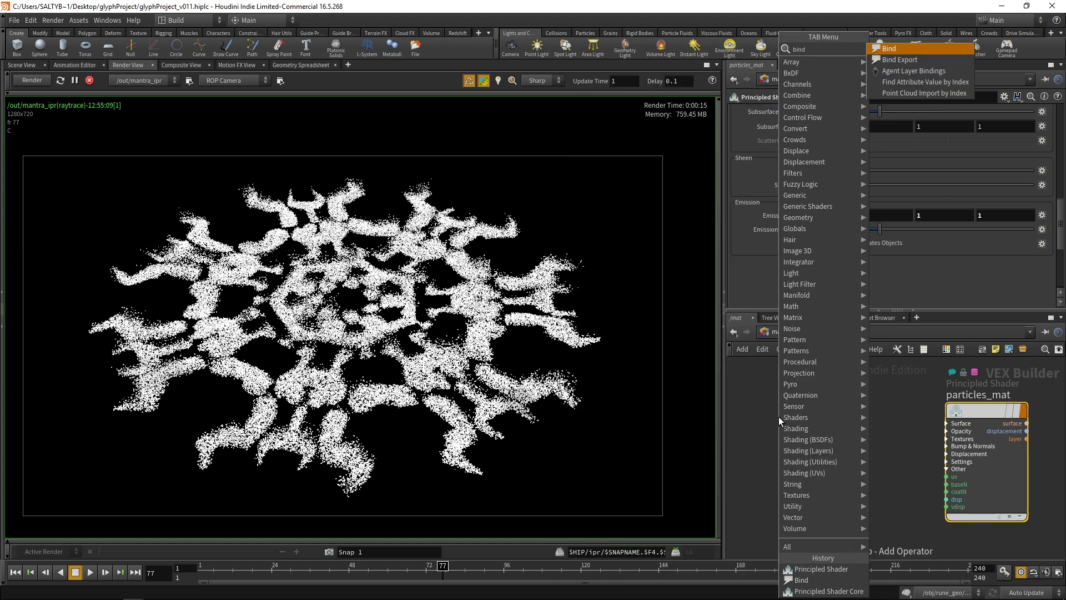
key("Return")
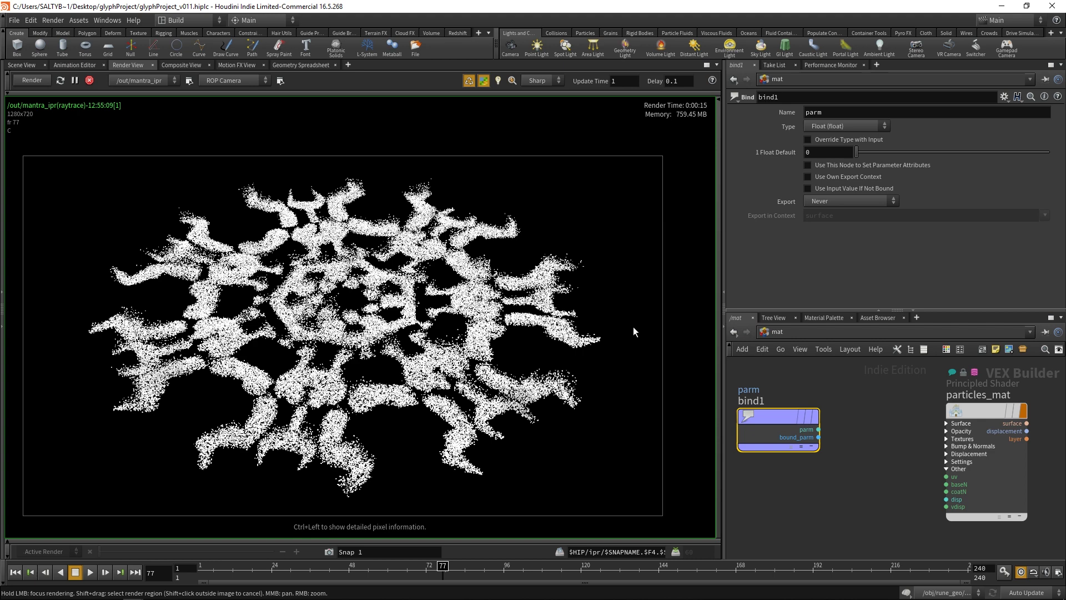
left_click_drag(777, 414, 796, 409)
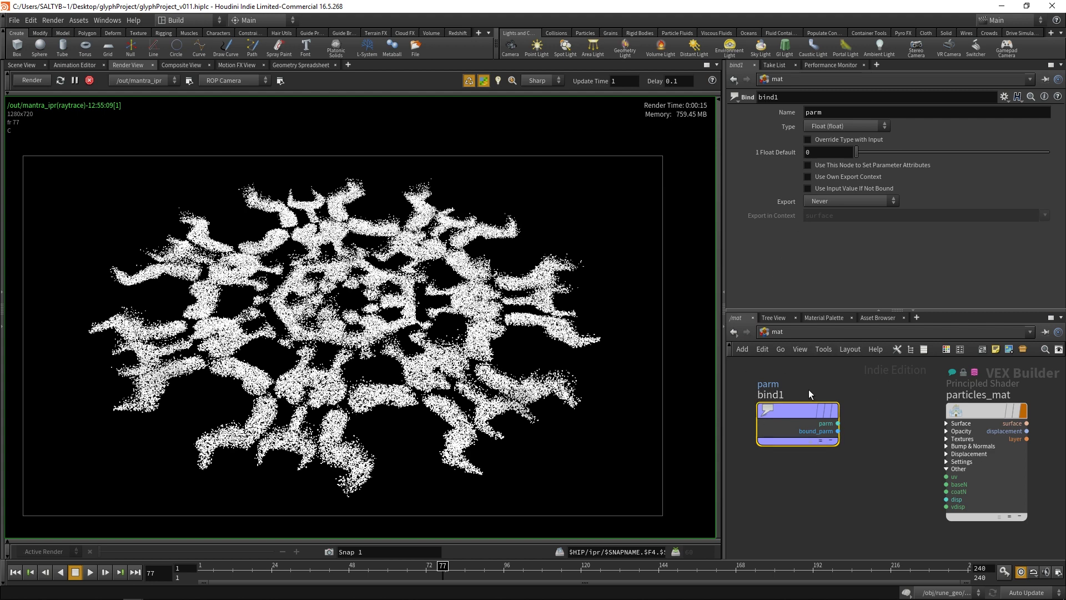
Set the bound parameter name of the Bind node to Cd.
mouse_move(806, 395)
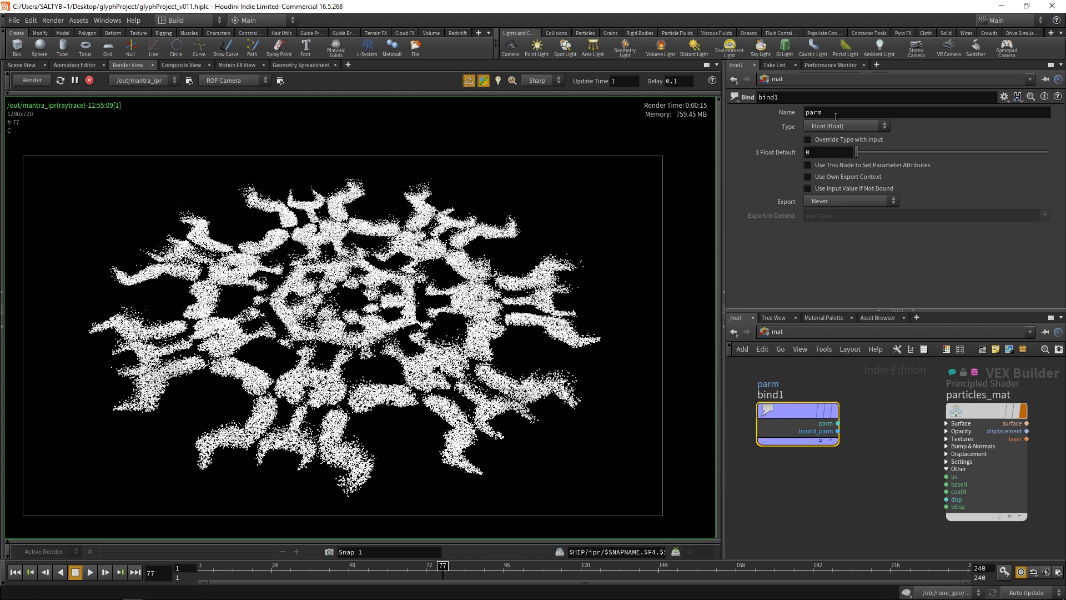
double_click(835, 116)
key("BackSpace")
type("Cd")
key("Return")
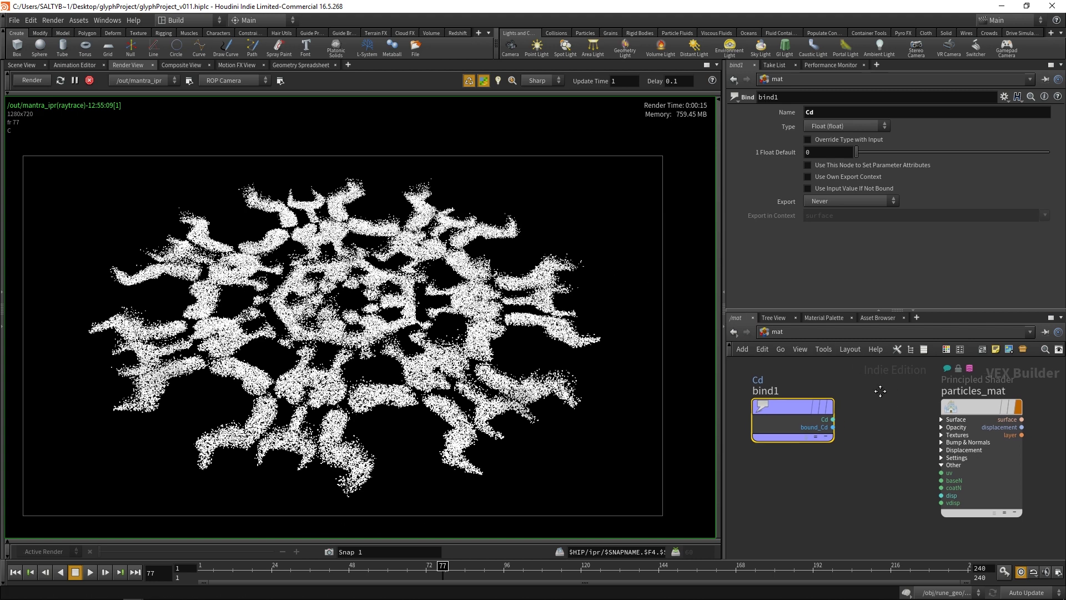
middle_click_drag(850, 393, 829, 367)
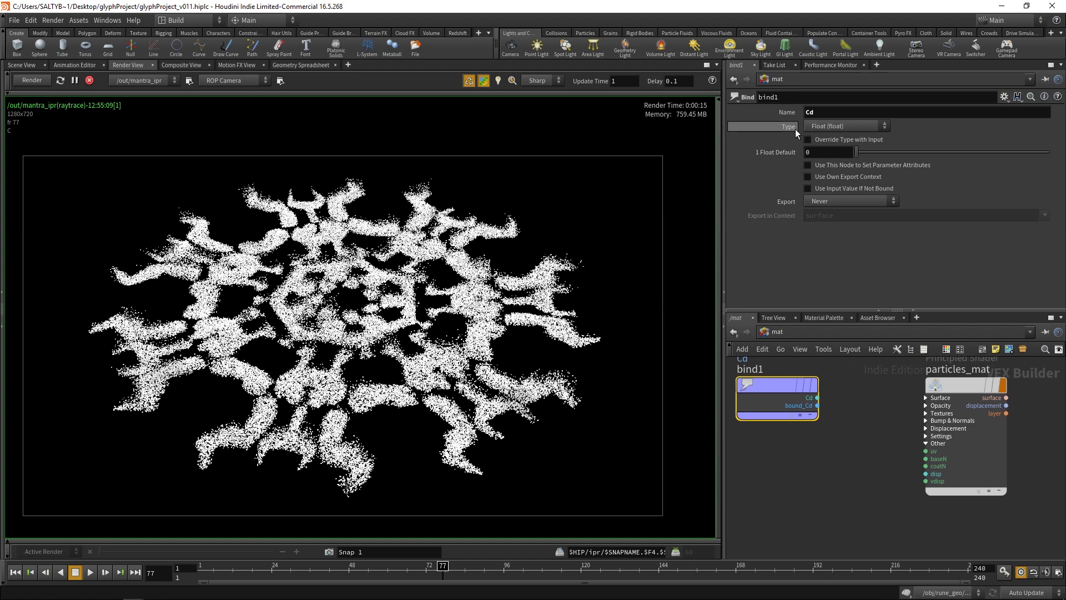
Set the Bind node's type to Vector and wire its Cd output into the emitcolor input of particles_mat.
left_click(834, 126)
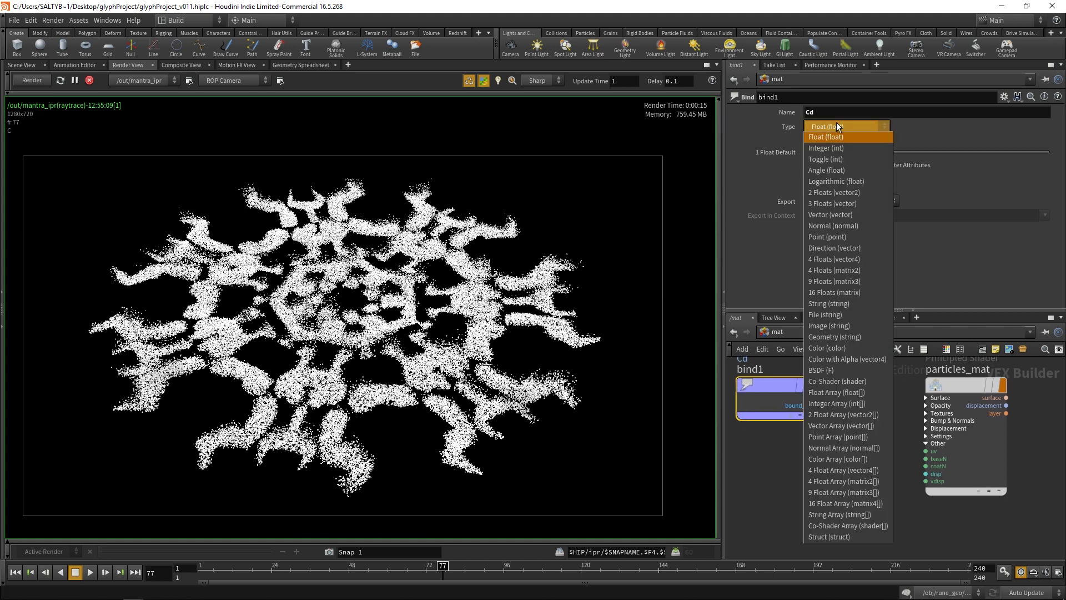
left_click(844, 216)
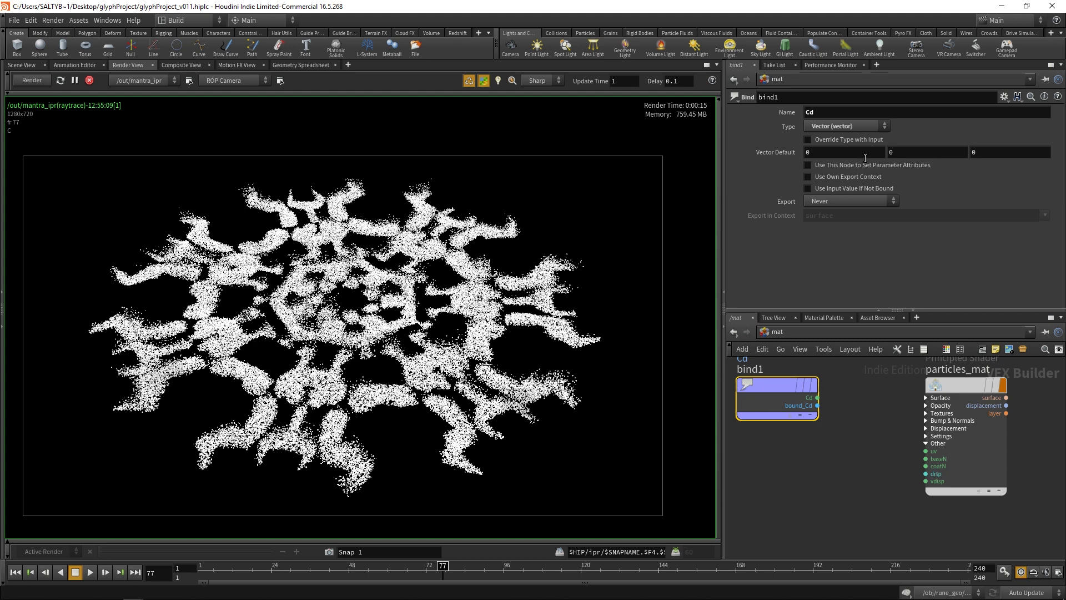
middle_click_drag(852, 412, 821, 401)
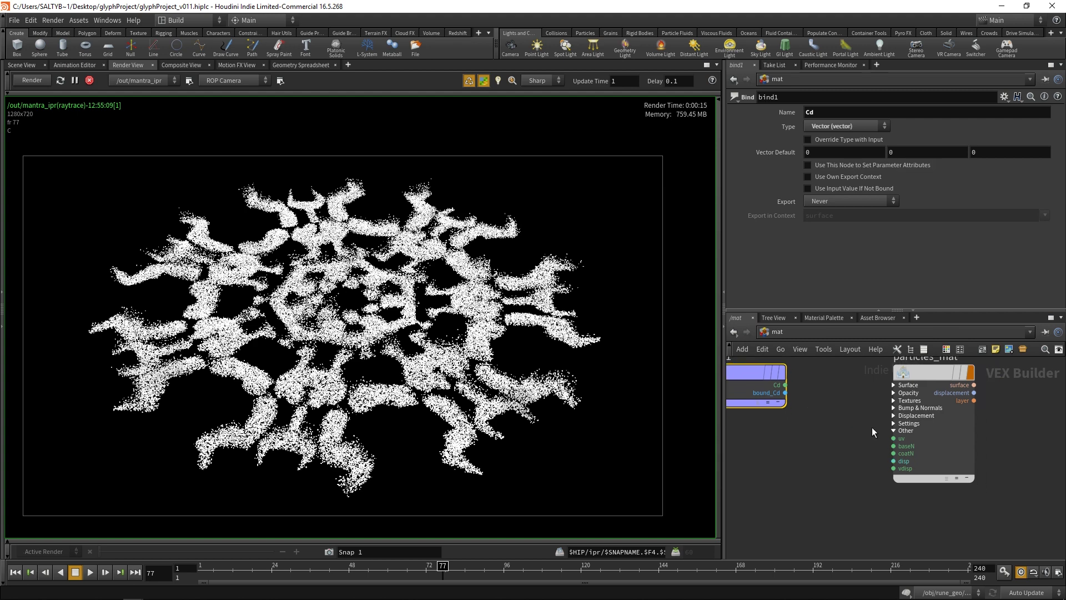
left_click(894, 385)
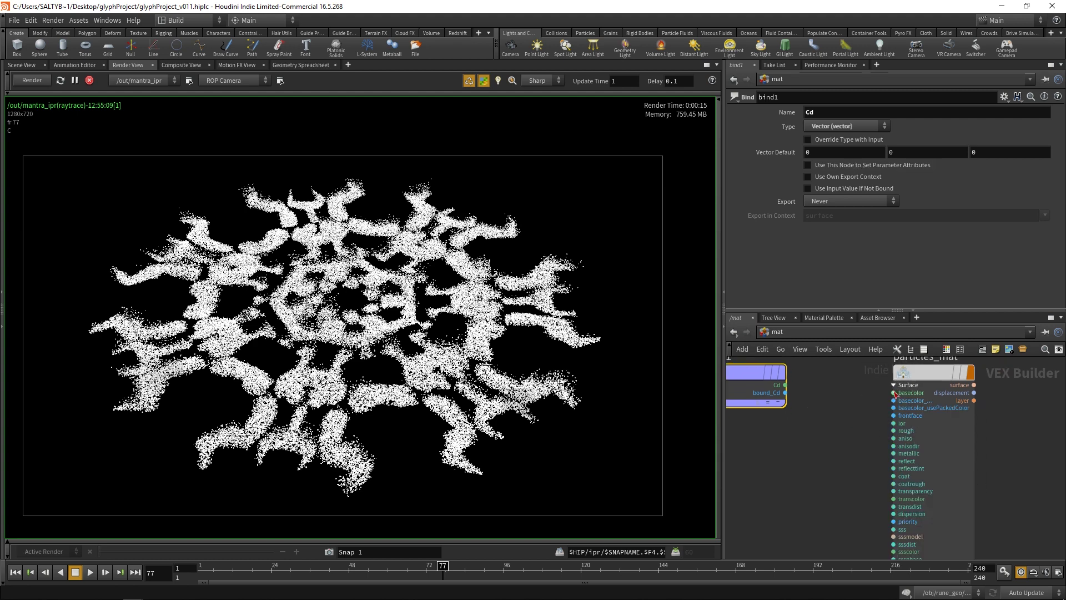
left_click(785, 386)
middle_click_drag(827, 474, 823, 405)
mouse_move(836, 497)
middle_mouse_down()
mouse_move(821, 396)
mouse_move(794, 454)
middle_mouse_up()
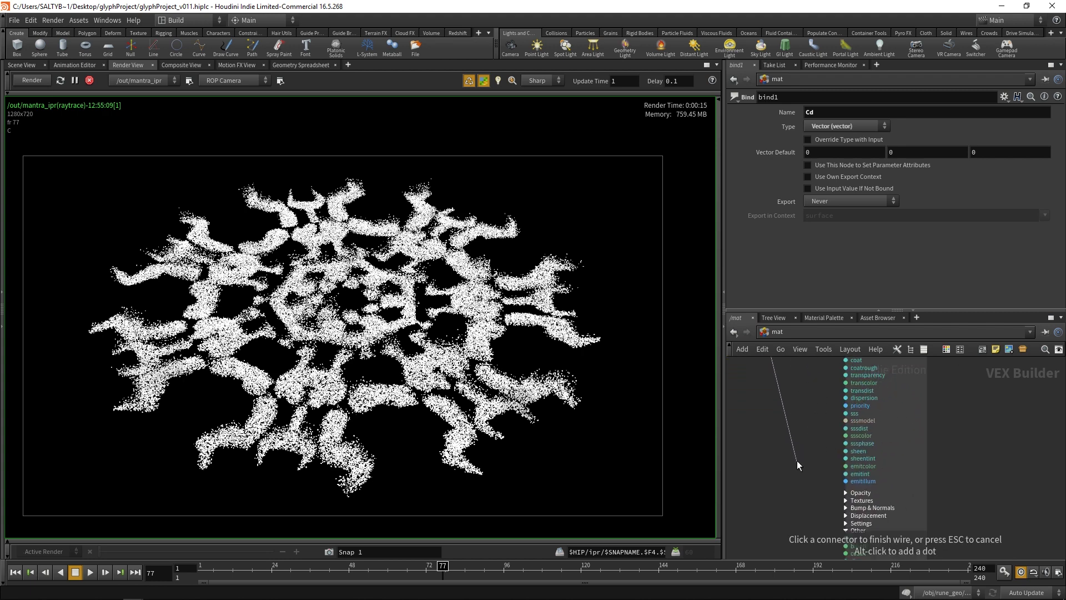
scroll(797, 462, "up", 3)
left_click(862, 471)
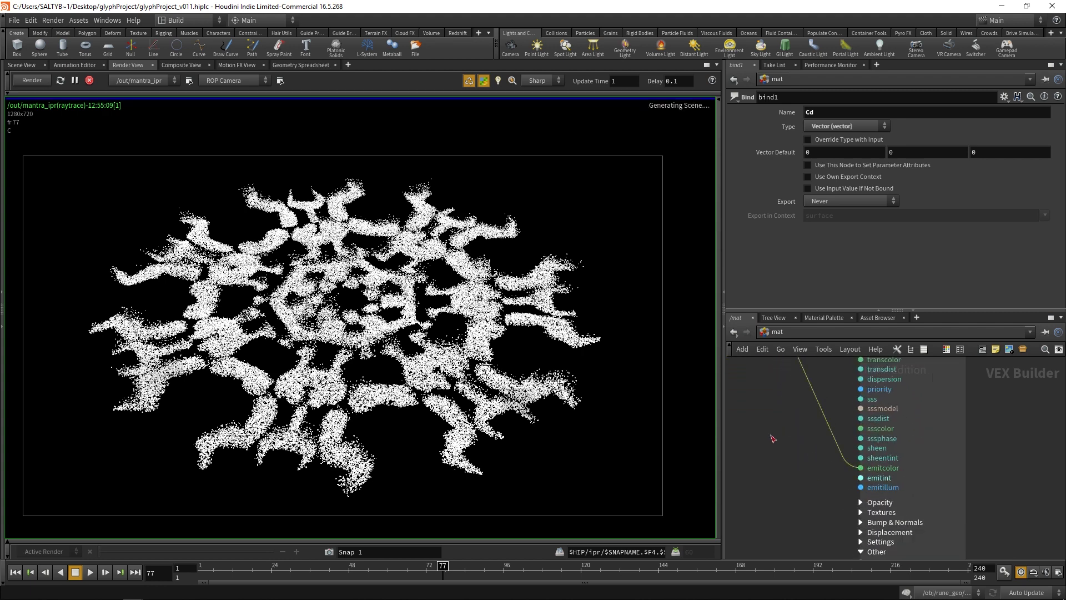
scroll(776, 452, "down", 4)
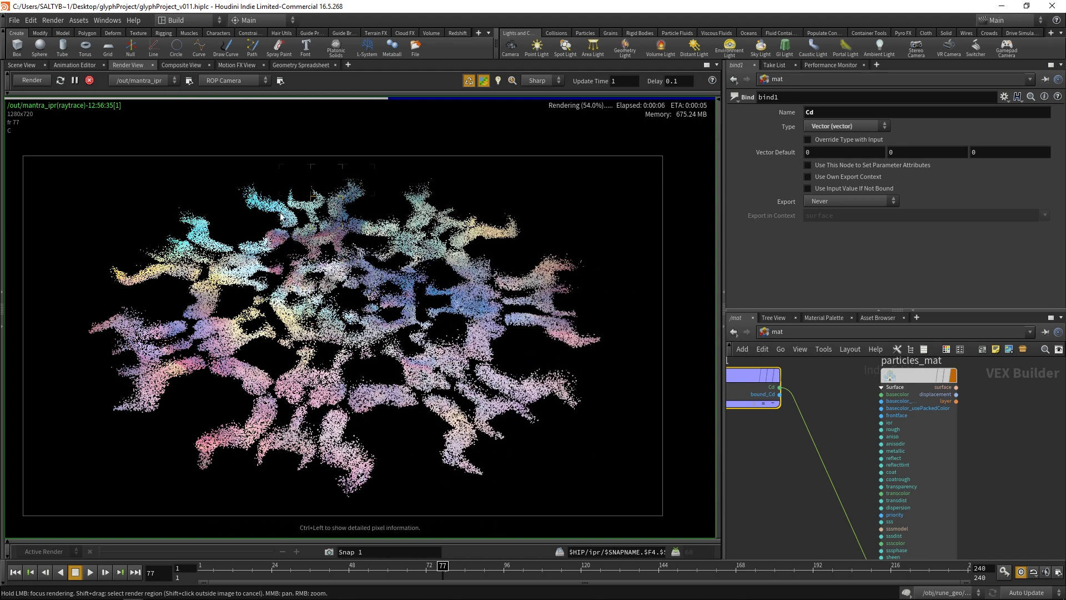
Set the opacity scale of particles_mat to 0.
middle_click_drag(847, 370, 829, 416)
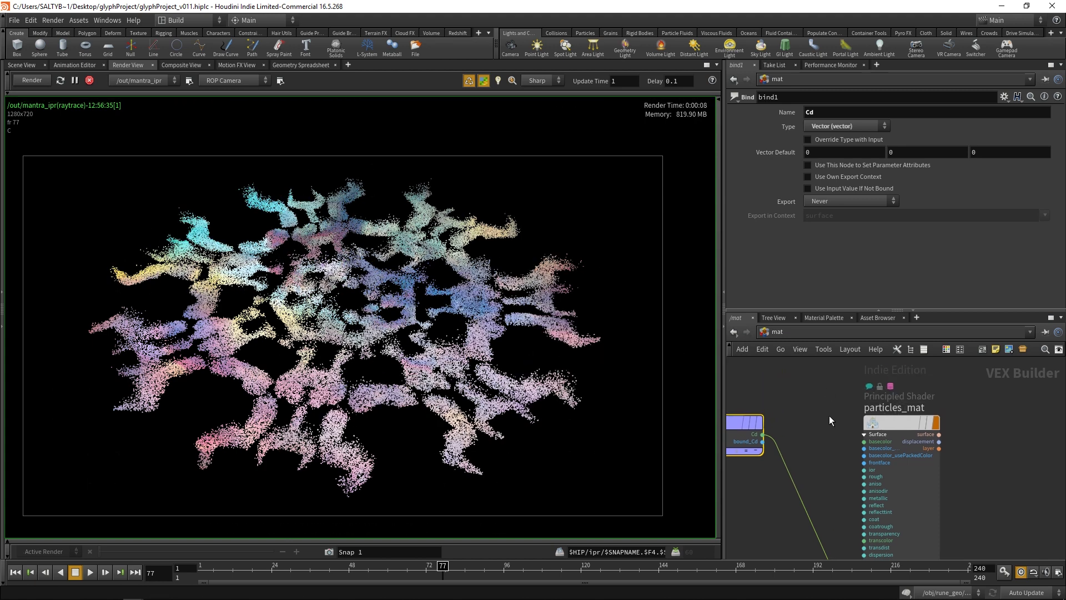
left_click(888, 423)
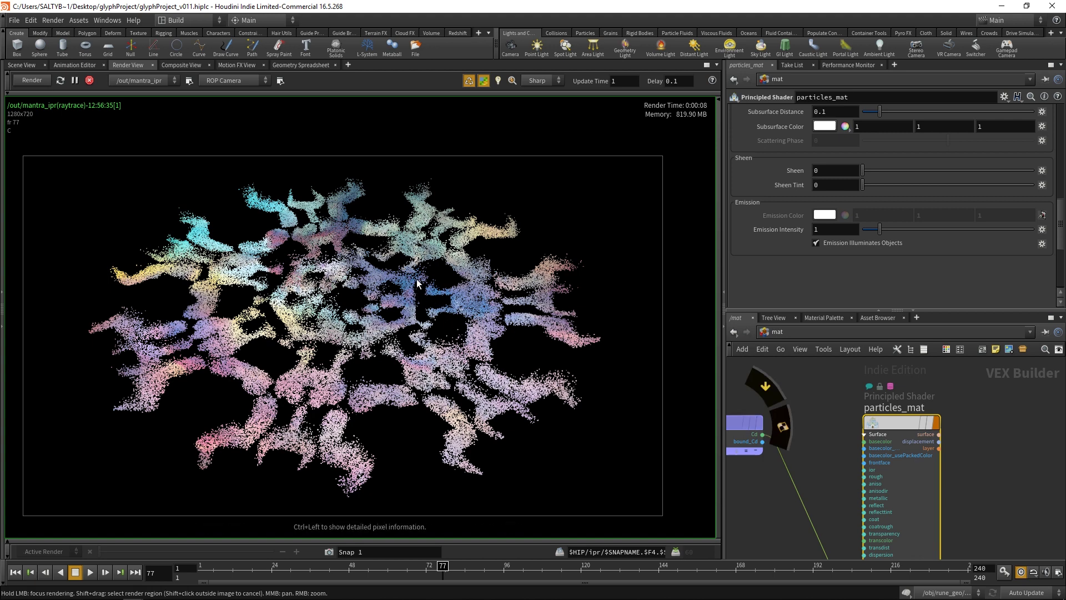
scroll(1062, 228, "up", 10)
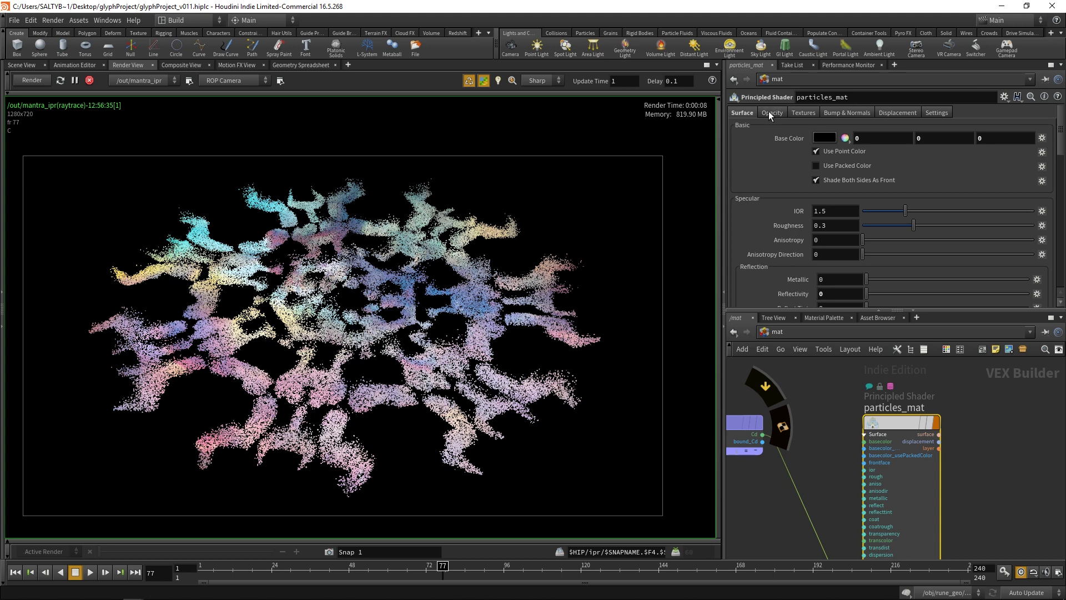
left_click(765, 113)
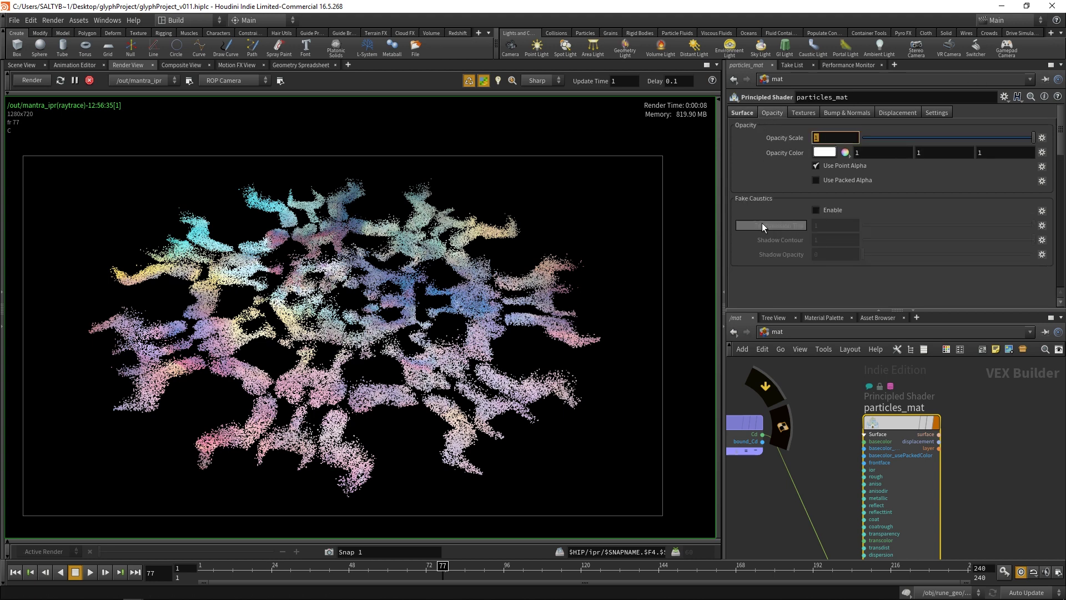
type("0")
key("Return")
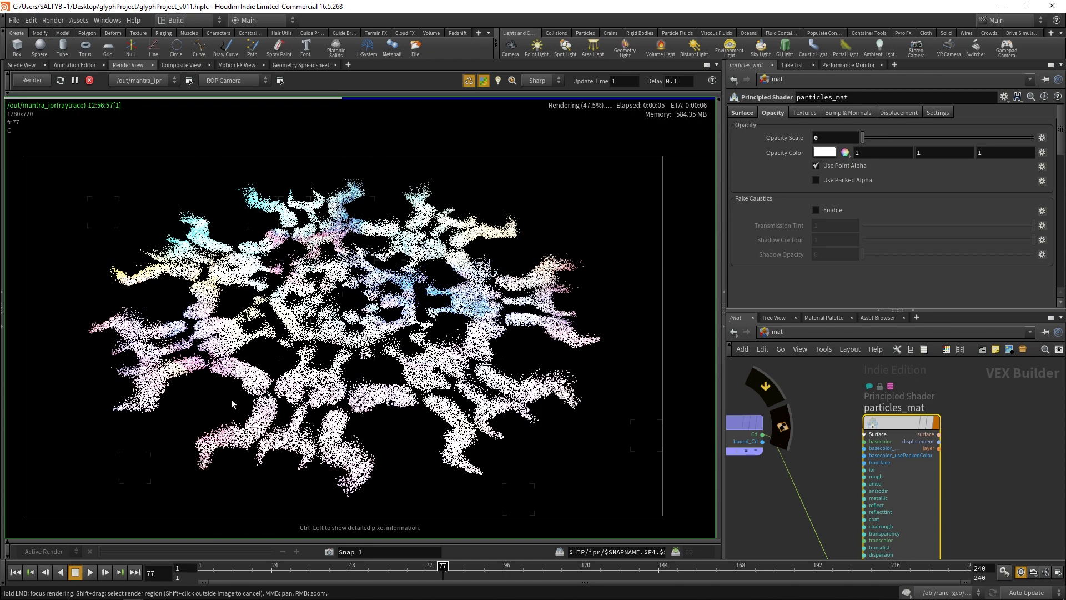
Set the emission intensity of particles_mat to 0.1.
left_click(752, 113)
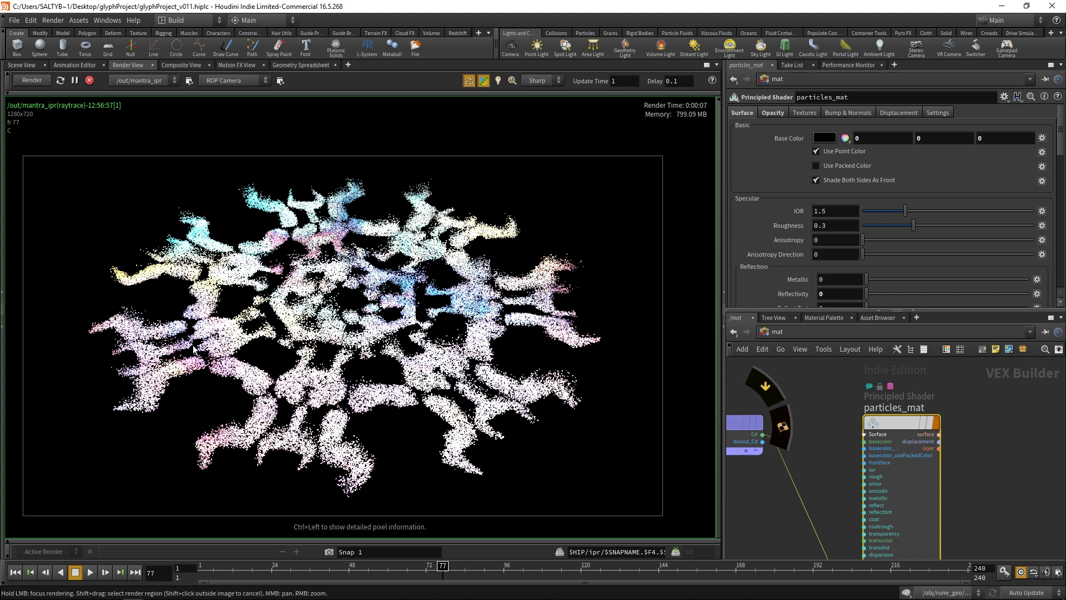
left_click_drag(1056, 151, 1010, 253)
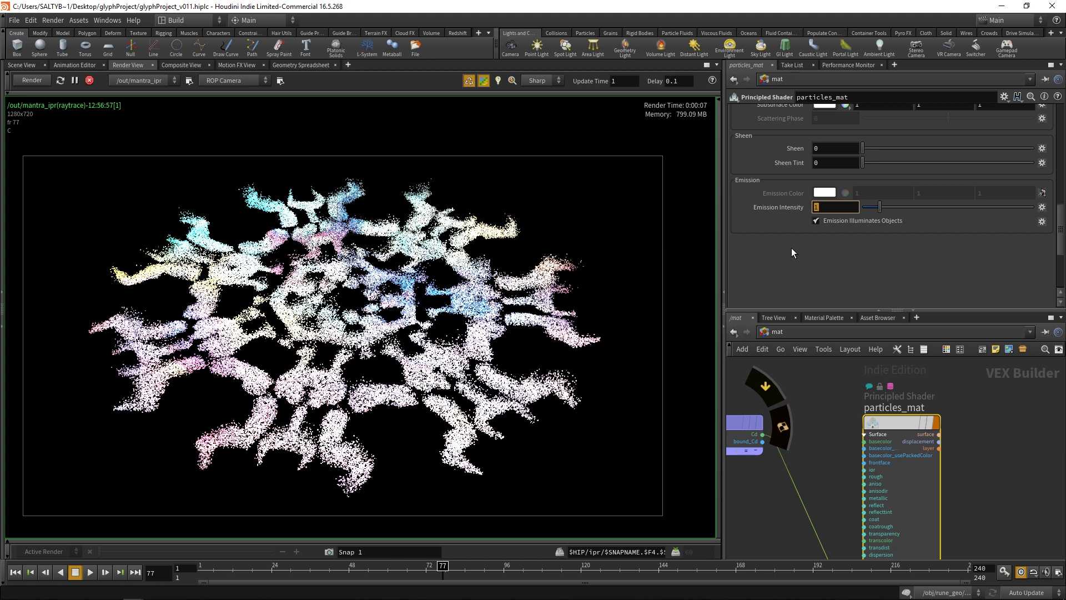
type(".1")
key("Return")
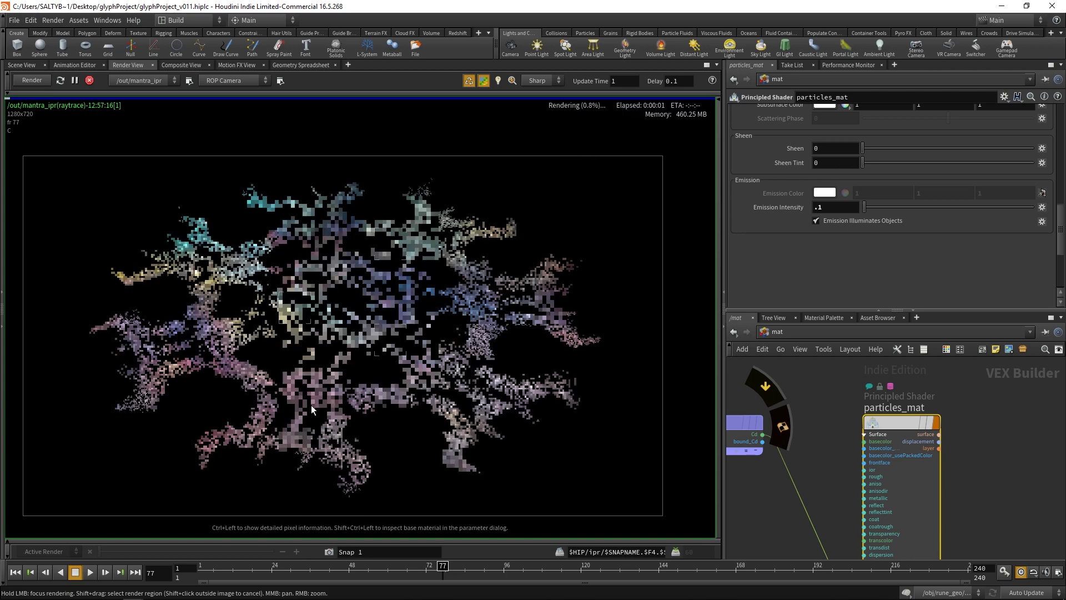
Inspect the rendered particles up close and check how they render at frame 91.
scroll(287, 345, "up", 3)
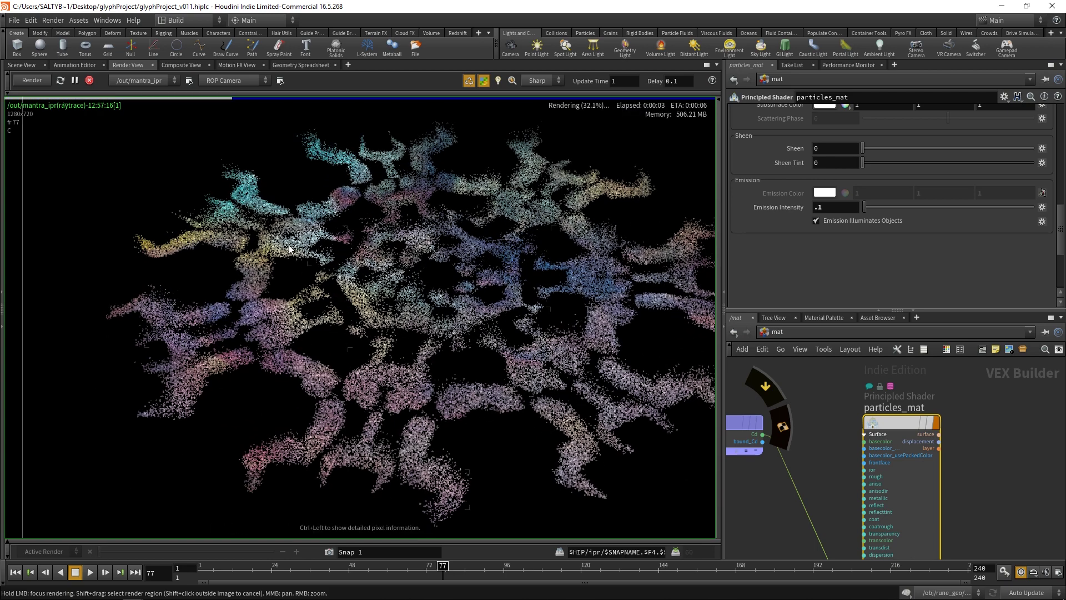
middle_click_drag(362, 280, 409, 309)
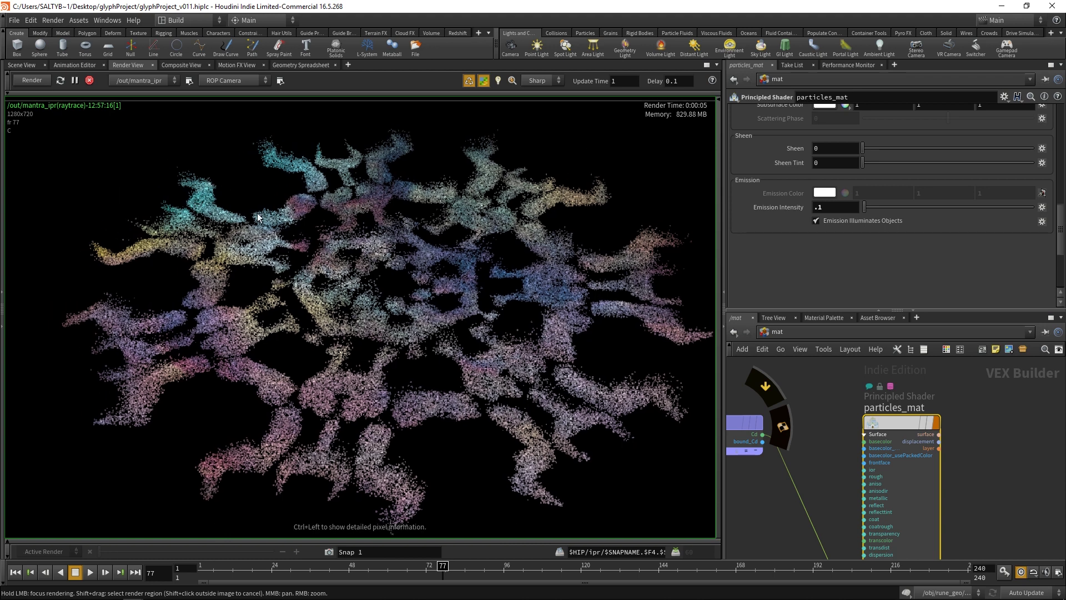
left_click(487, 570)
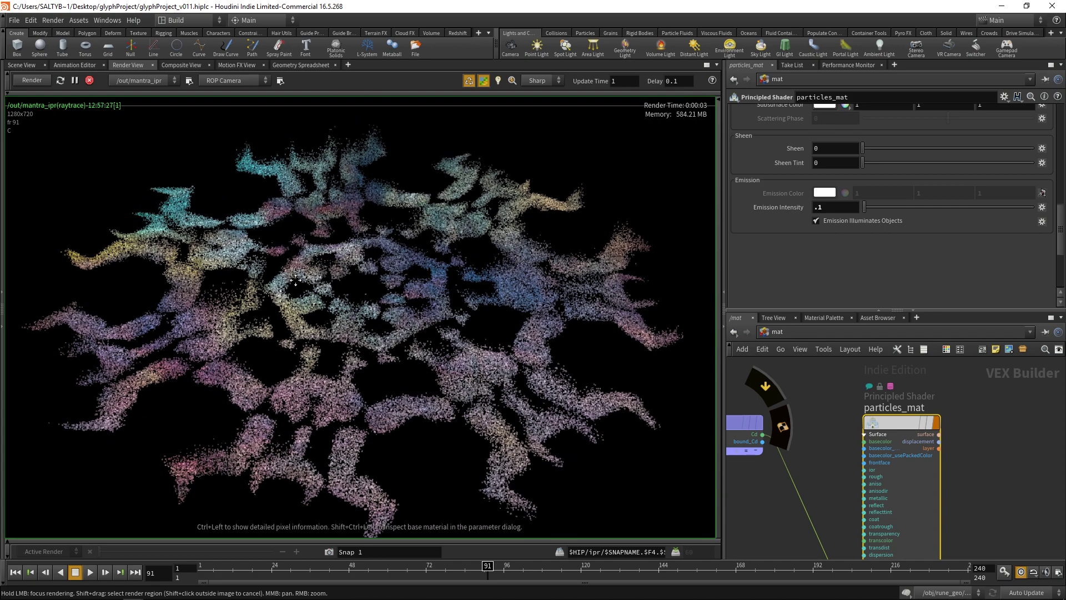
scroll(287, 274, "down", 3)
middle_click_drag(275, 287, 288, 288)
scroll(289, 289, "up", 1)
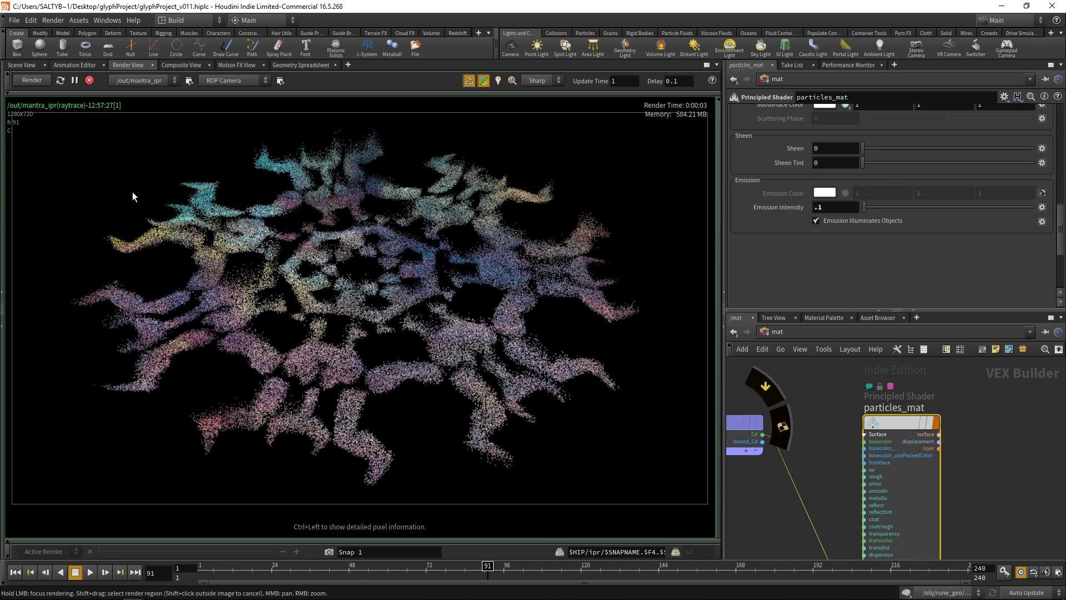
Go to the object-level network and render the particles together with the marble ground.
left_click(773, 334)
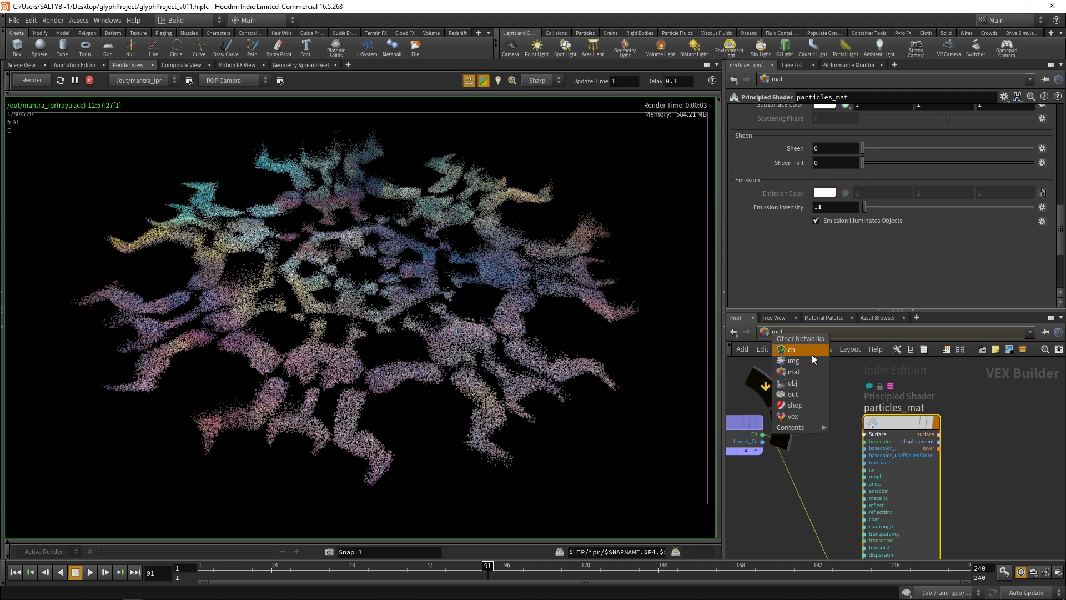
left_click(804, 382)
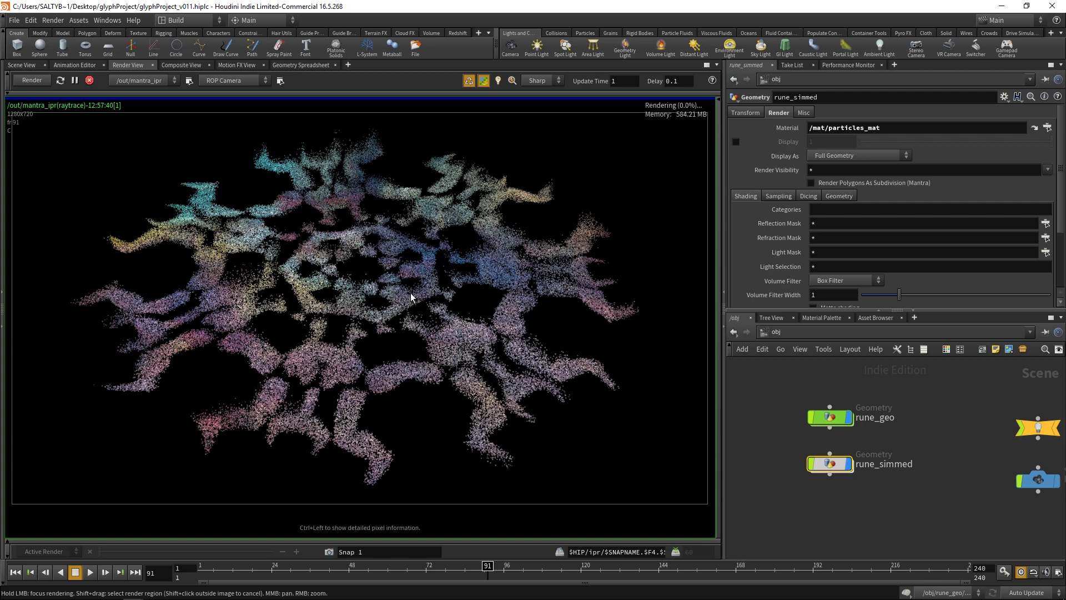
middle_click_drag(411, 307, 413, 316)
right_click_drag(413, 317, 389, 318)
middle_click_drag(389, 318, 379, 325)
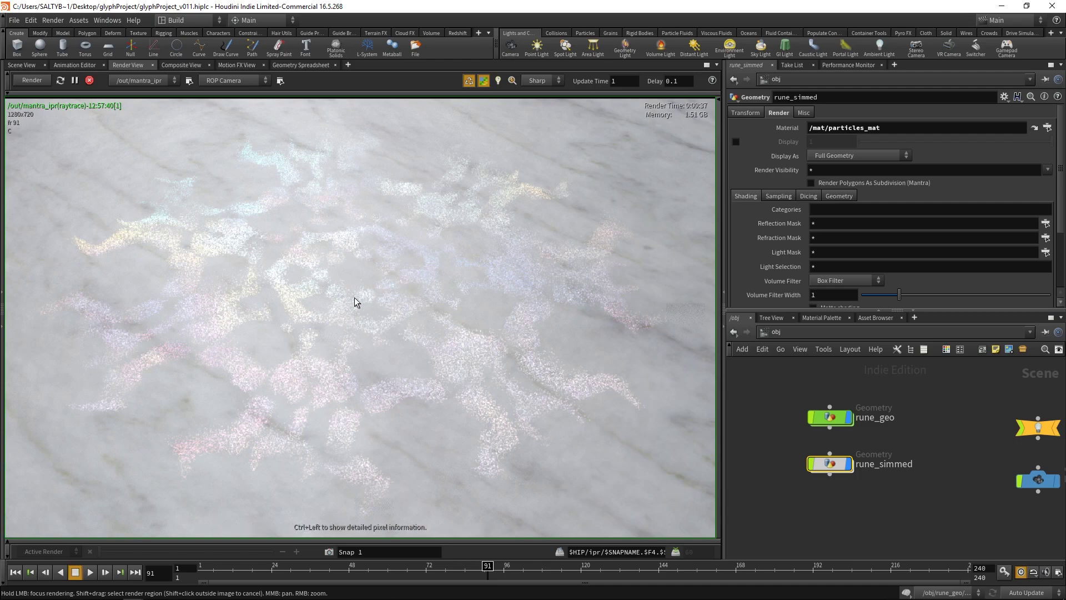
Examine the colors and brightness of the emissive particles against the marble ground in the finished render.
right_click_drag(359, 283, 251, 220)
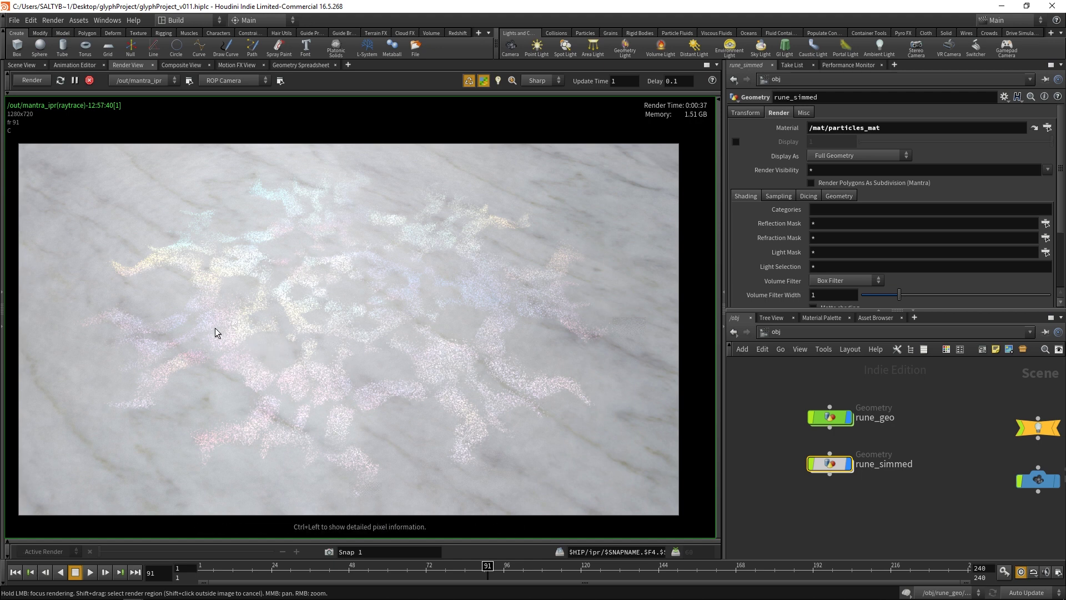
middle_click_drag(216, 331, 293, 368)
middle_click_drag(305, 427, 333, 345)
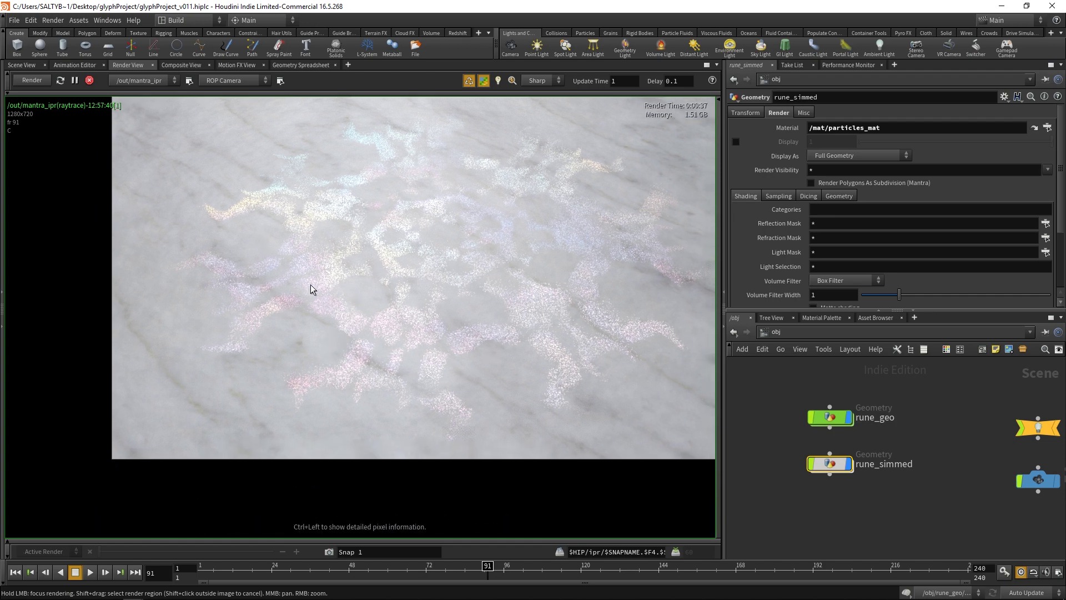
right_click_drag(311, 285, 452, 281)
middle_click_drag(452, 281, 343, 377)
middle_click_drag(398, 261, 461, 179)
middle_click_drag(282, 295, 315, 222)
right_click_drag(314, 250, 225, 266)
middle_click_drag(328, 247, 265, 388)
right_click_drag(328, 327, 240, 327)
middle_click_drag(380, 308, 333, 271)
right_click_drag(344, 294, 310, 297)
middle_click_drag(312, 290, 317, 298)
right_click_drag(320, 297, 334, 296)
middle_click_drag(331, 298, 330, 283)
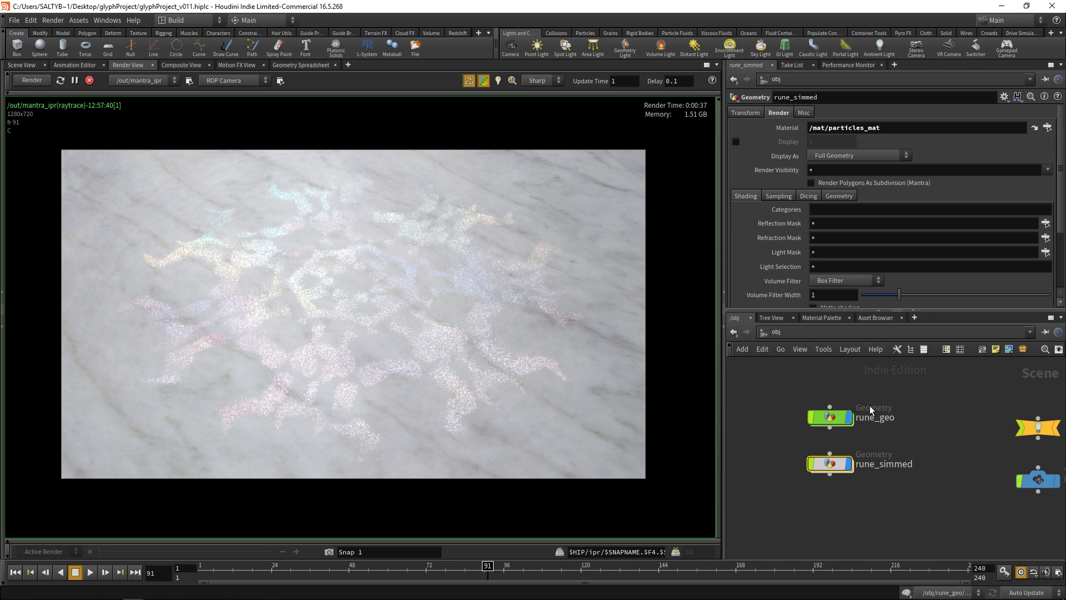
middle_click_drag(182, 291, 236, 321)
right_click_drag(236, 320, 361, 255)
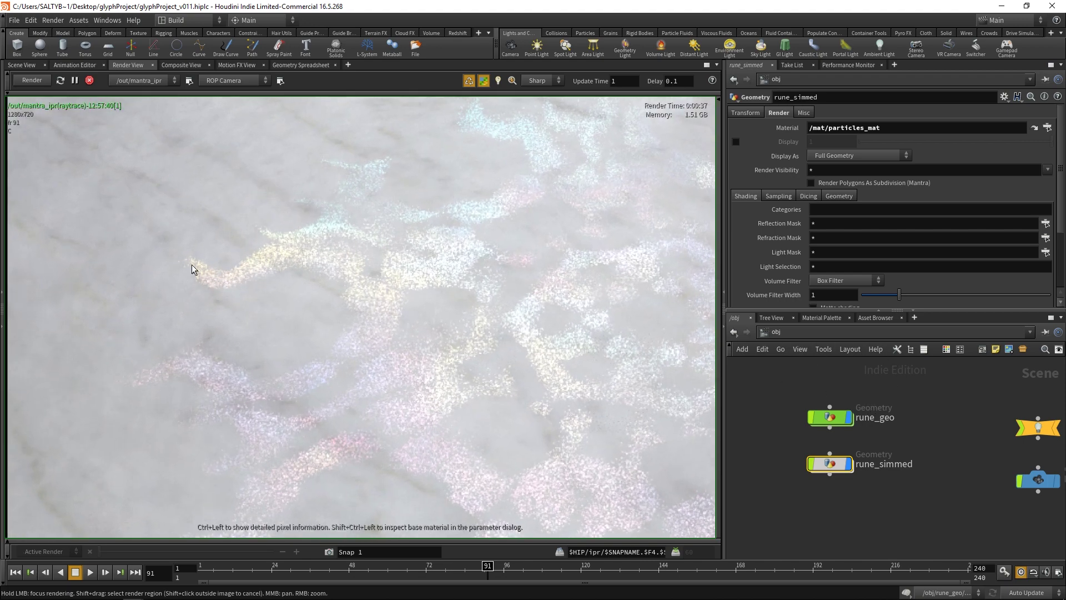
middle_click_drag(550, 301, 362, 246)
right_click_drag(362, 246, 371, 281)
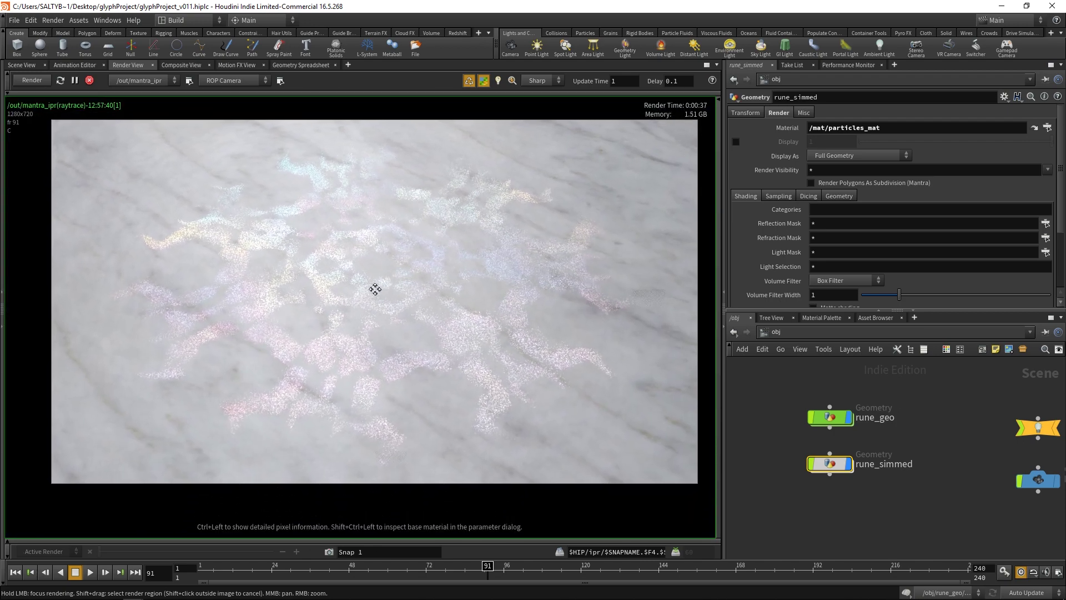
middle_click_drag(371, 281, 363, 289)
right_click_drag(363, 289, 374, 290)
middle_click_drag(362, 284, 367, 291)
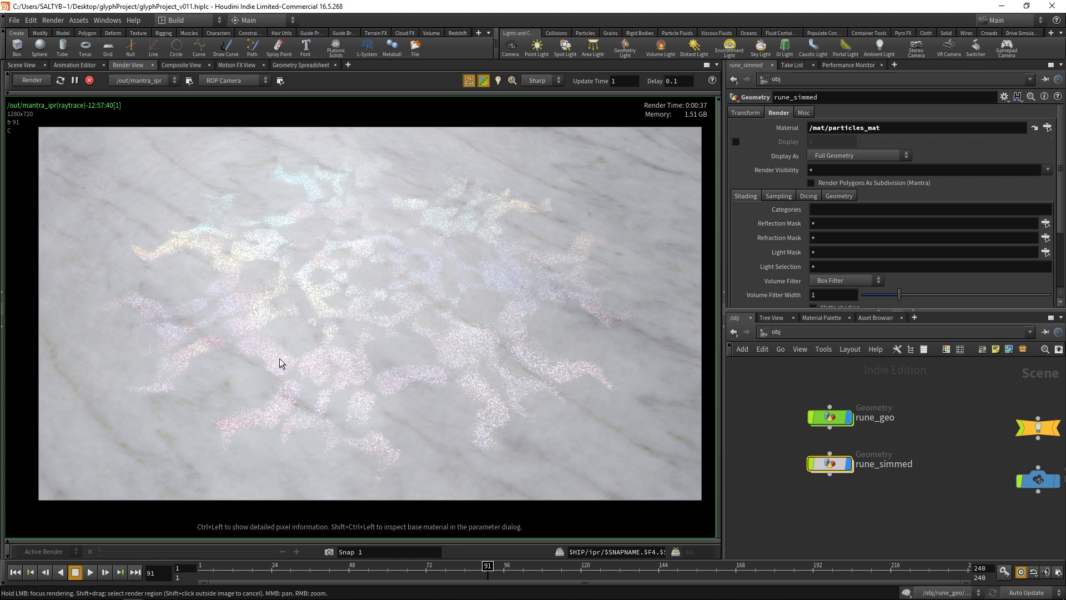
middle_click_drag(411, 308, 406, 309)
right_click_drag(406, 309, 398, 304)
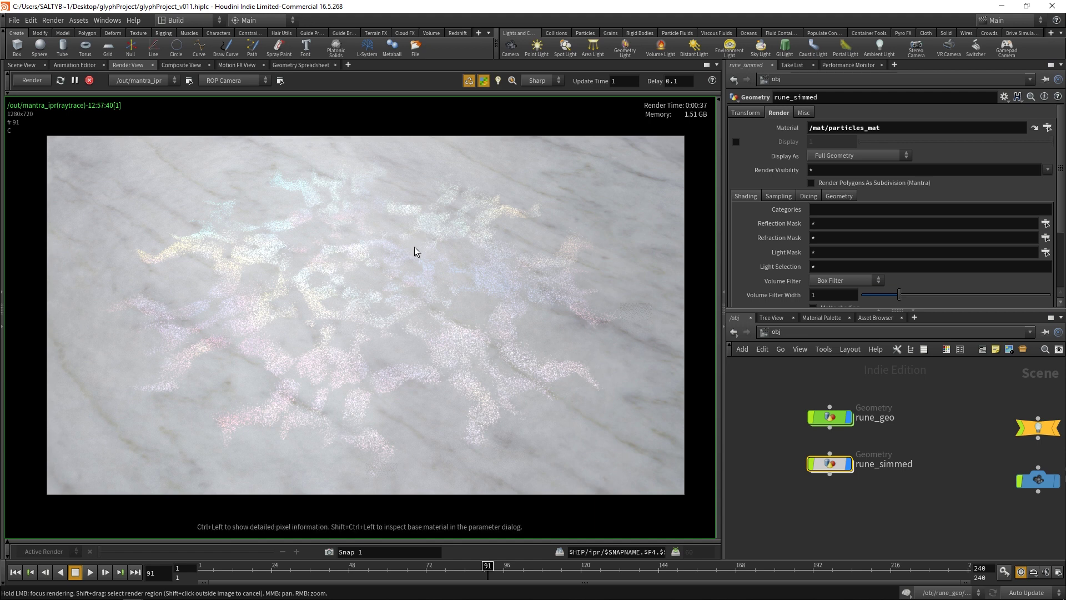
middle_click_drag(444, 283, 434, 293)
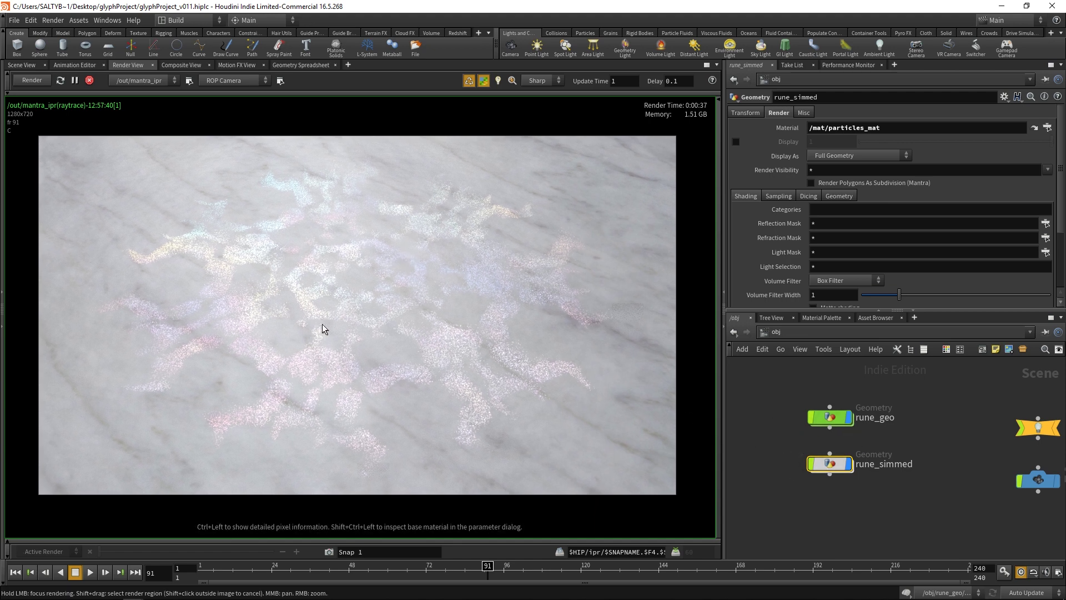